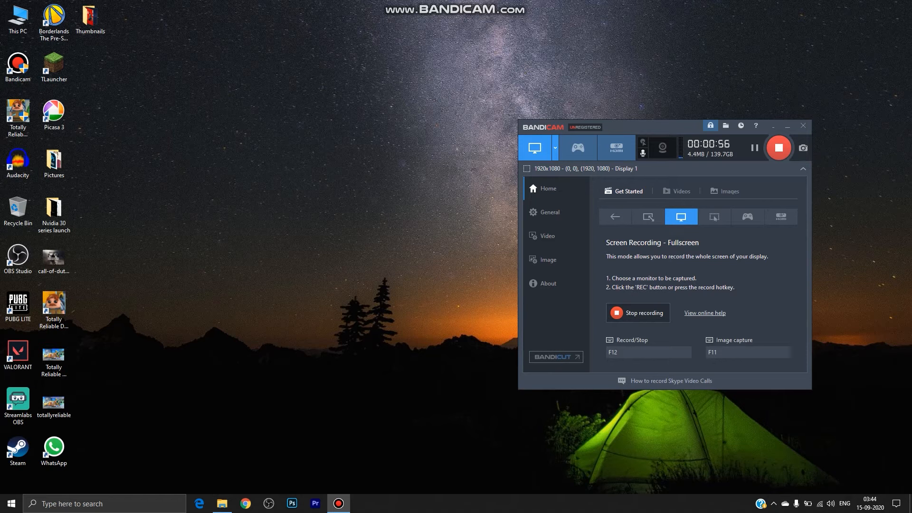
Open Chrome and run a Google search for "obs studio".
{"action": "left_click", "coordinate": [18, 404]}
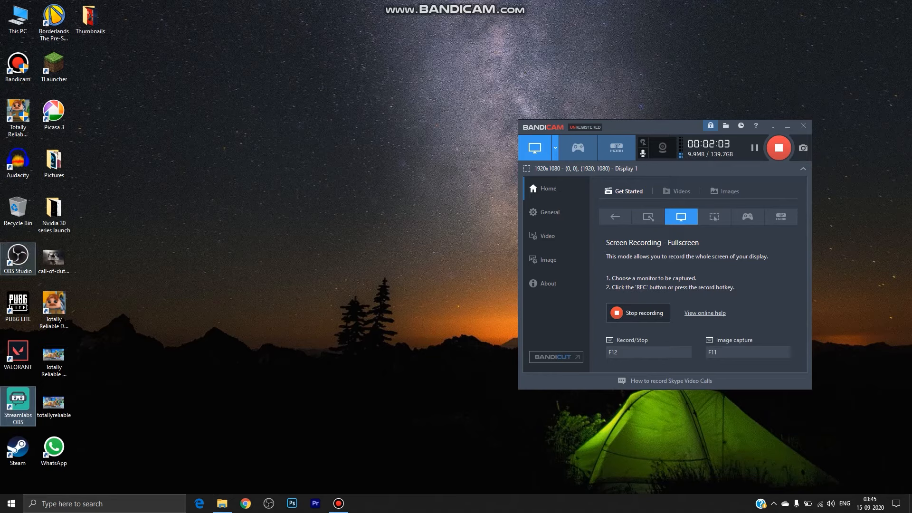
{"action": "left_click", "coordinate": [18, 258]}
{"action": "left_click", "coordinate": [245, 504]}
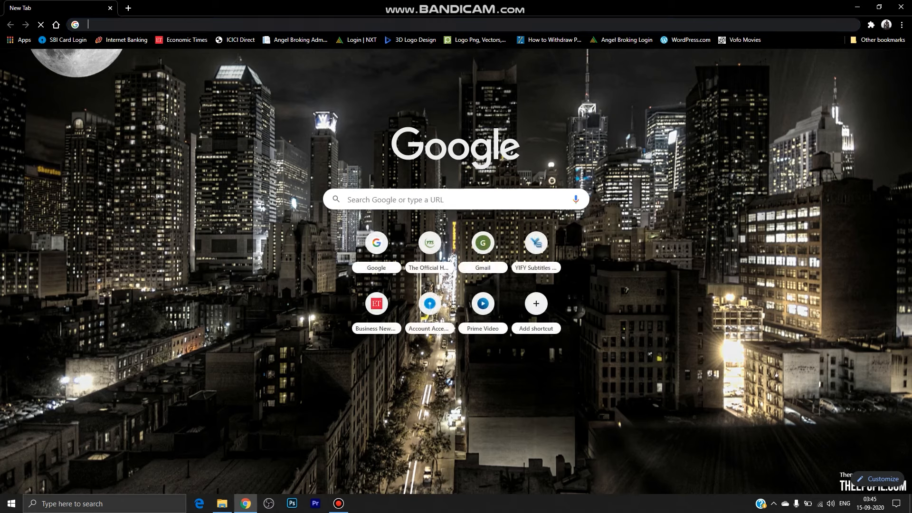
{"action": "left_click", "coordinate": [200, 25]}
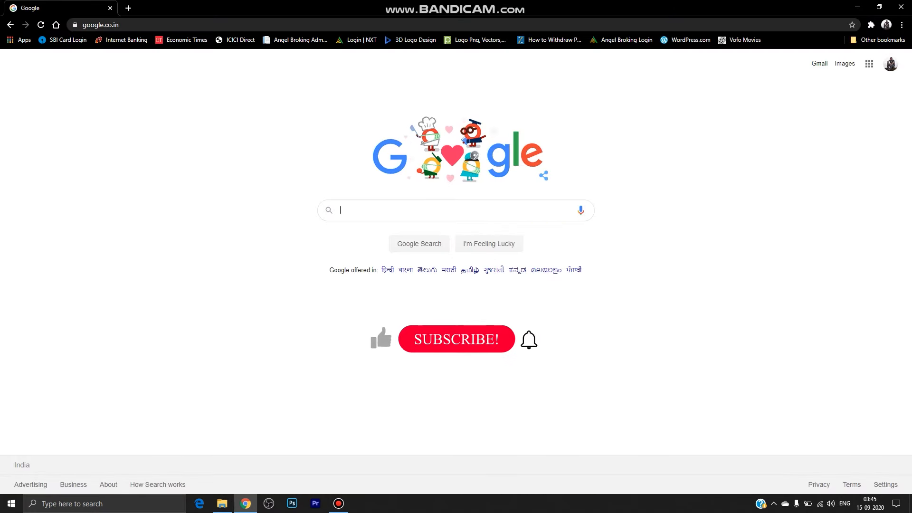
{"action": "type", "text": "ob"}
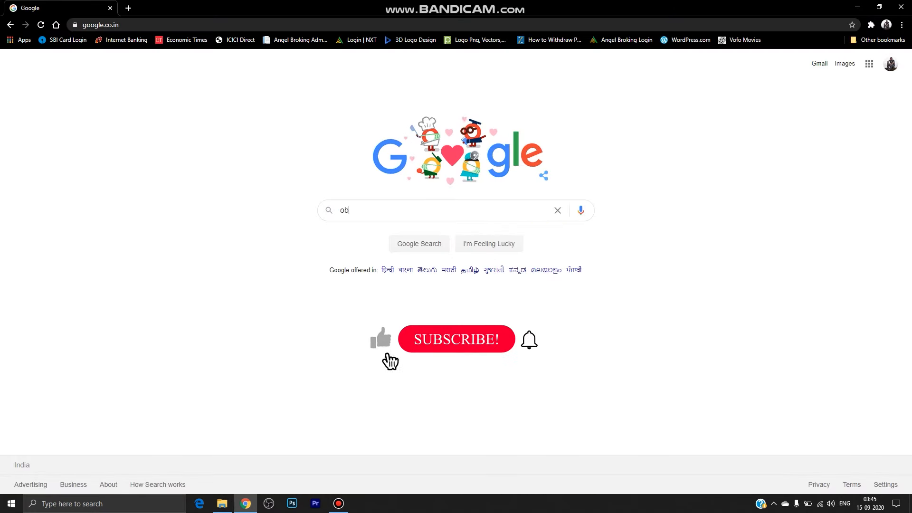
{"action": "type", "text": "s studio"}
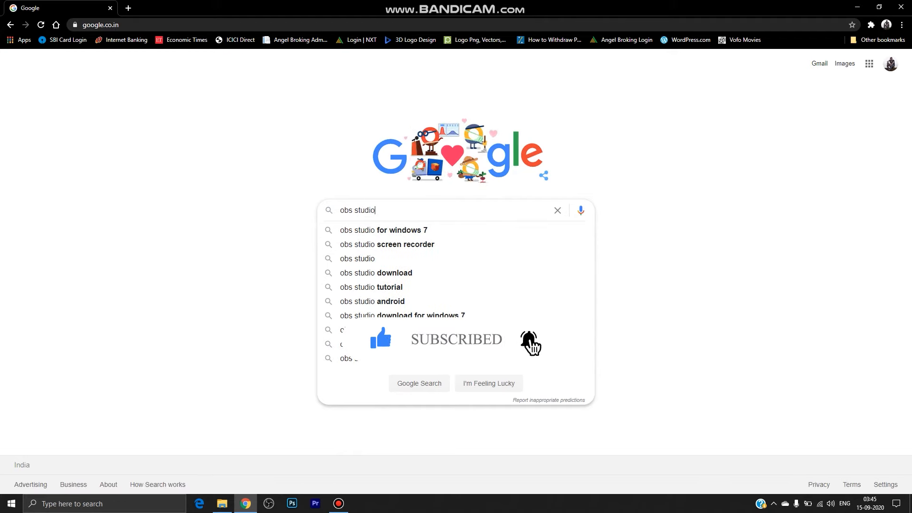
{"action": "key", "text": "Return"}
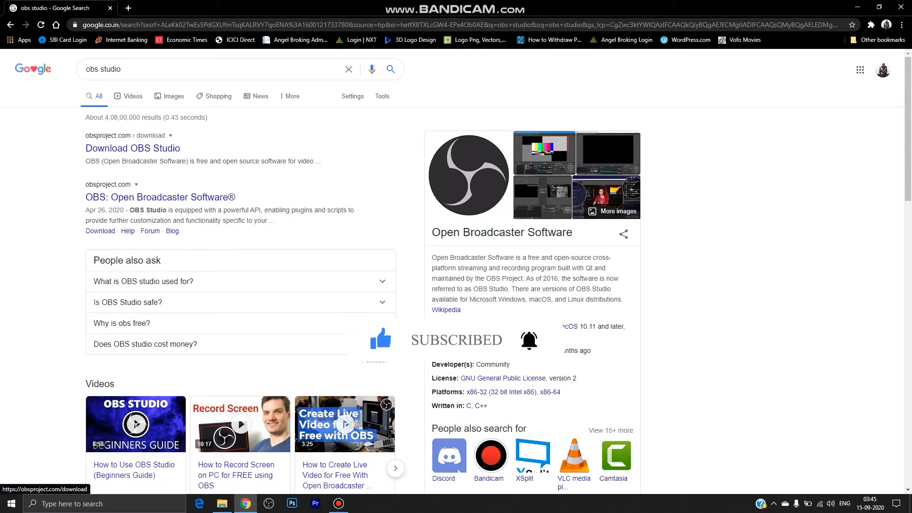
Open the Download OBS Studio page from the search results and examine the operating systems and installer options offered.
{"action": "left_click", "coordinate": [133, 149]}
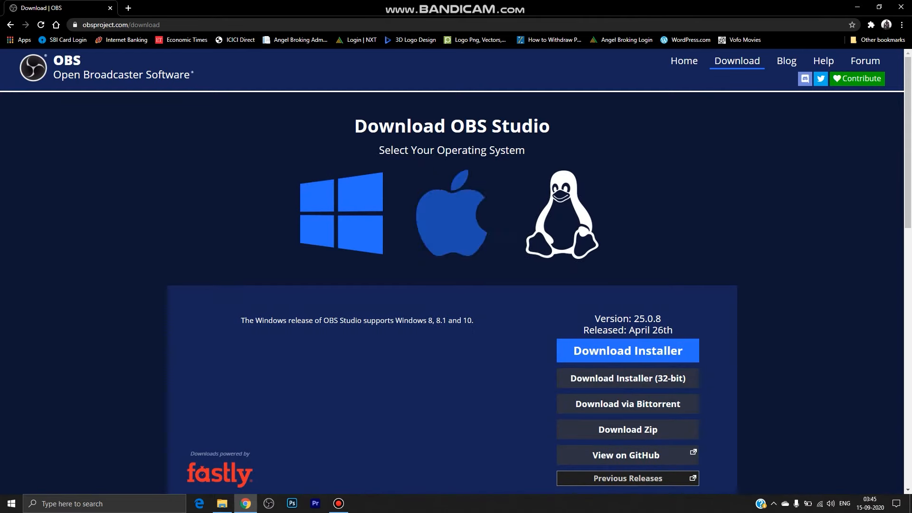
{"action": "scroll", "coordinate": [456, 271], "scroll_direction": "down", "scroll_amount": 1}
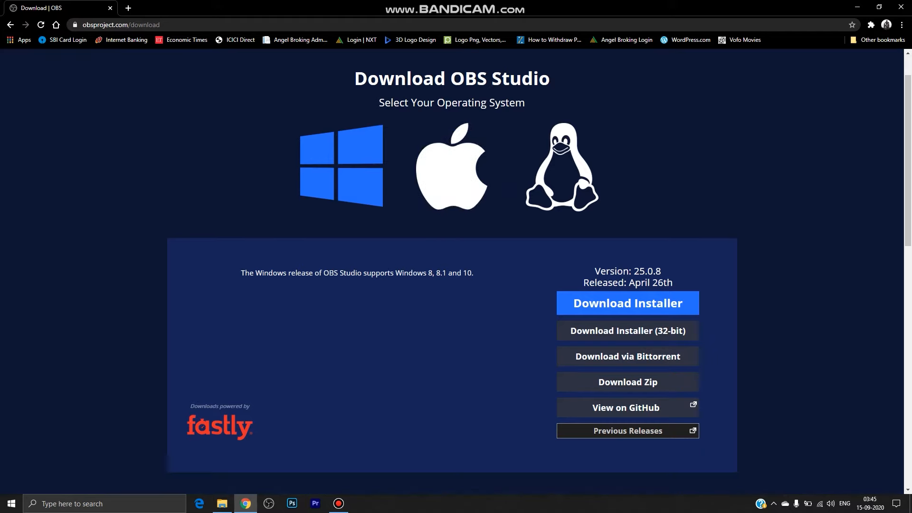
{"action": "scroll", "coordinate": [456, 271], "scroll_direction": "up", "scroll_amount": 1}
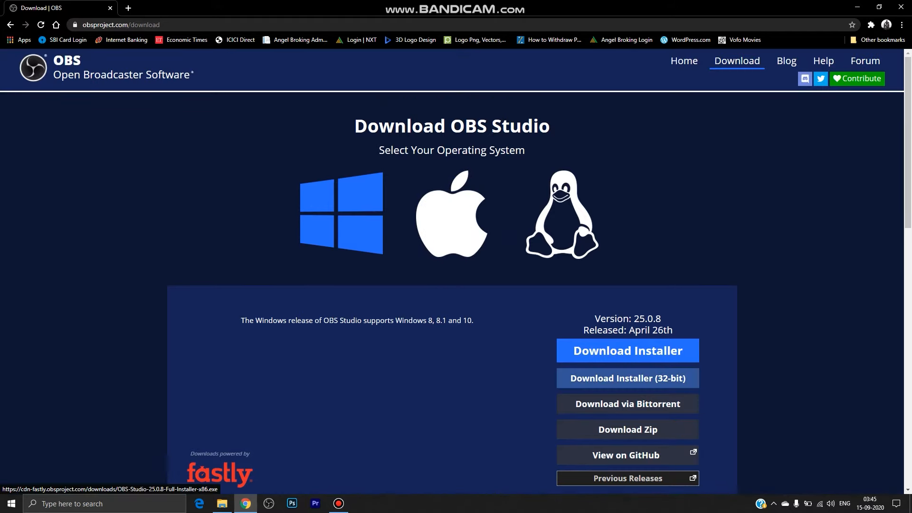
{"action": "scroll", "coordinate": [456, 271], "scroll_direction": "down", "scroll_amount": 1}
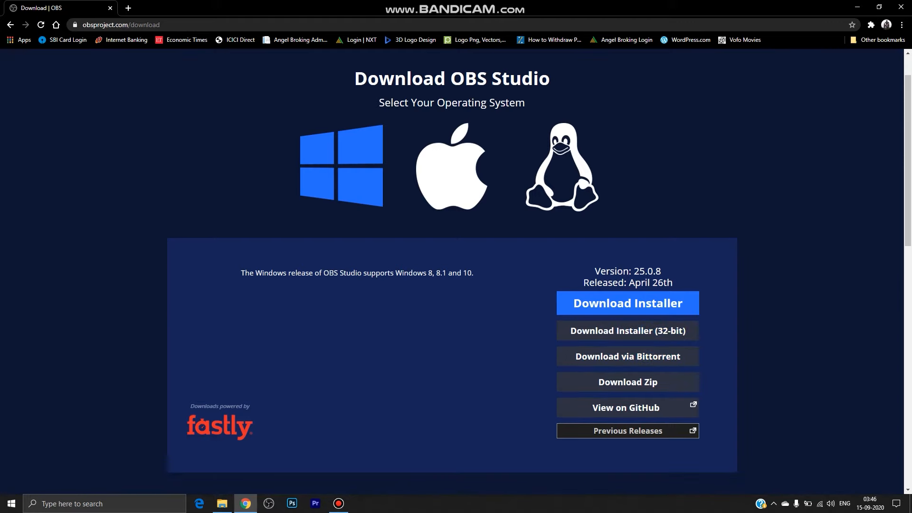
{"action": "scroll", "coordinate": [627, 361], "scroll_direction": "down", "scroll_amount": 3}
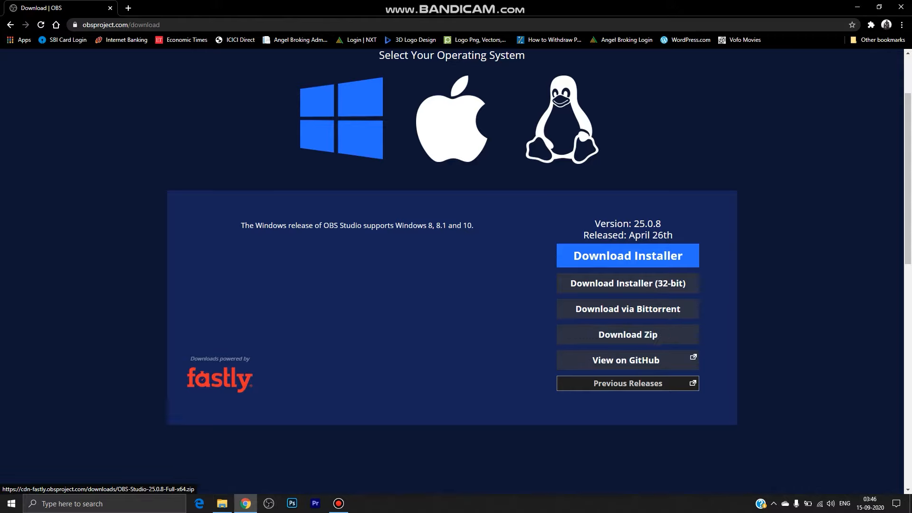
{"action": "scroll", "coordinate": [627, 214], "scroll_direction": "up", "scroll_amount": 4}
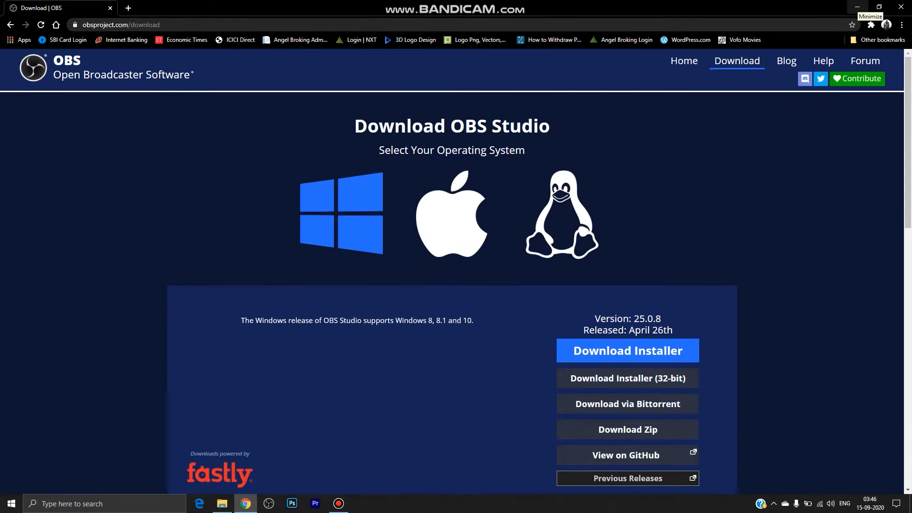
Minimize the browser and launch OBS Studio from its desktop shortcut.
{"action": "left_click", "coordinate": [858, 7]}
{"action": "right_click", "coordinate": [286, 90]}
{"action": "right_click", "coordinate": [316, 117]}
{"action": "left_click", "coordinate": [332, 146]}
{"action": "right_click", "coordinate": [332, 146]}
{"action": "left_click", "coordinate": [350, 174]}
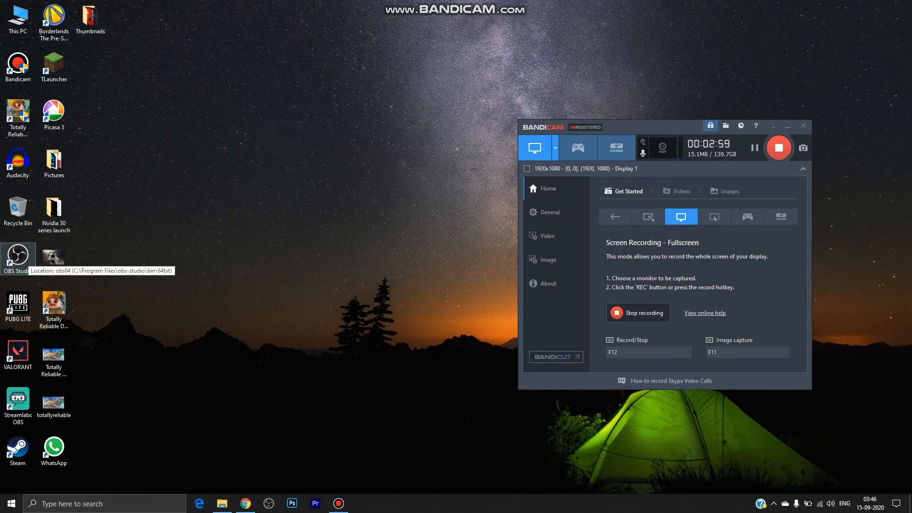
{"action": "double_click", "coordinate": [17, 256]}
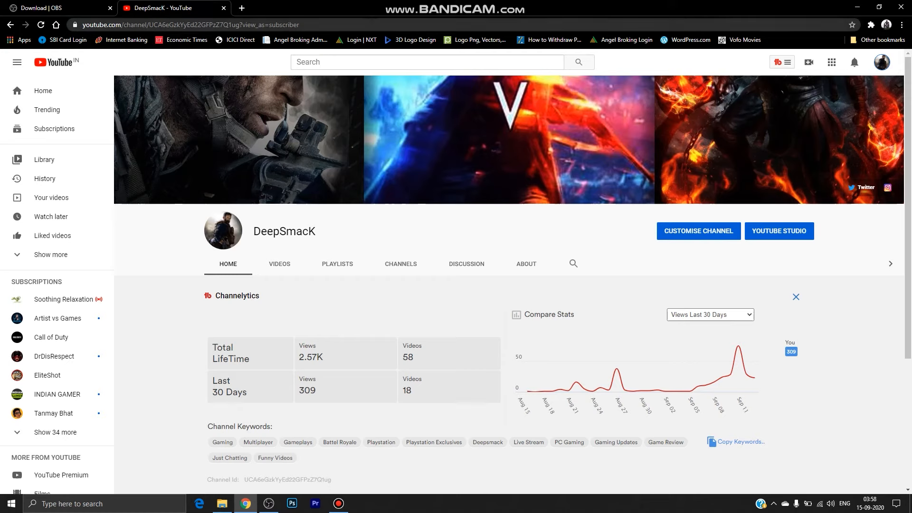
Highlight part of the channel name on the YouTube channel page and switch back to OBS Studio.
{"action": "left_click_drag", "start_coordinate": [267, 231], "coordinate": [317, 231]}
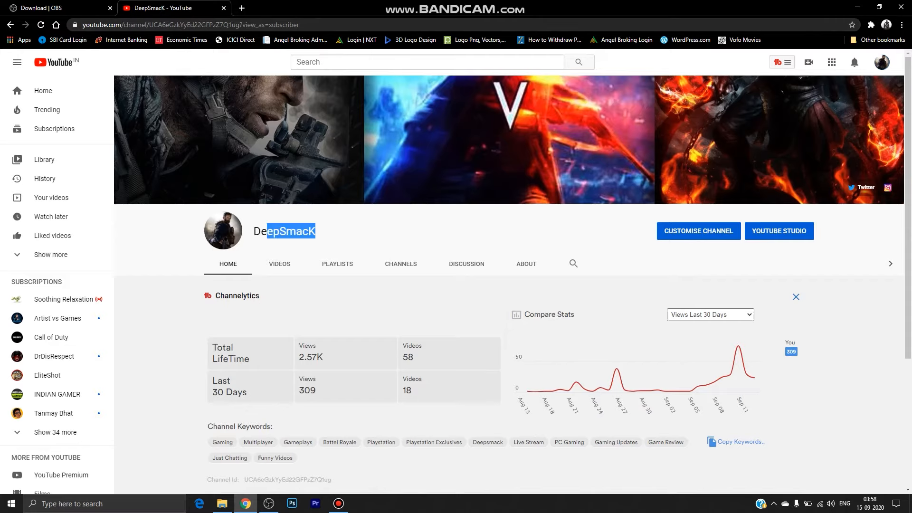
{"action": "key", "text": "alt+Tab"}
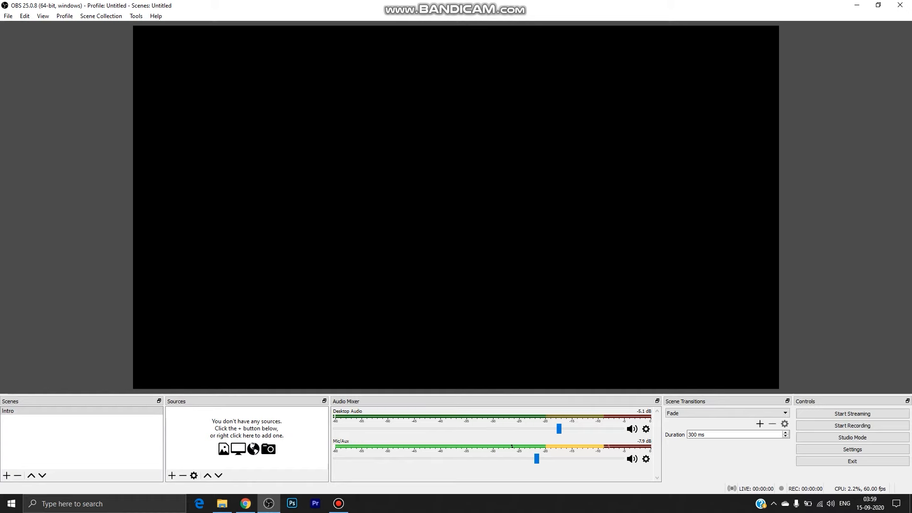
Switch to Chrome and play the SUNDAY CHILL STREAM recording to examine its starting screen and gameplay overlays, pausing during the gameplay.
{"action": "mouse_move", "coordinate": [246, 503]}
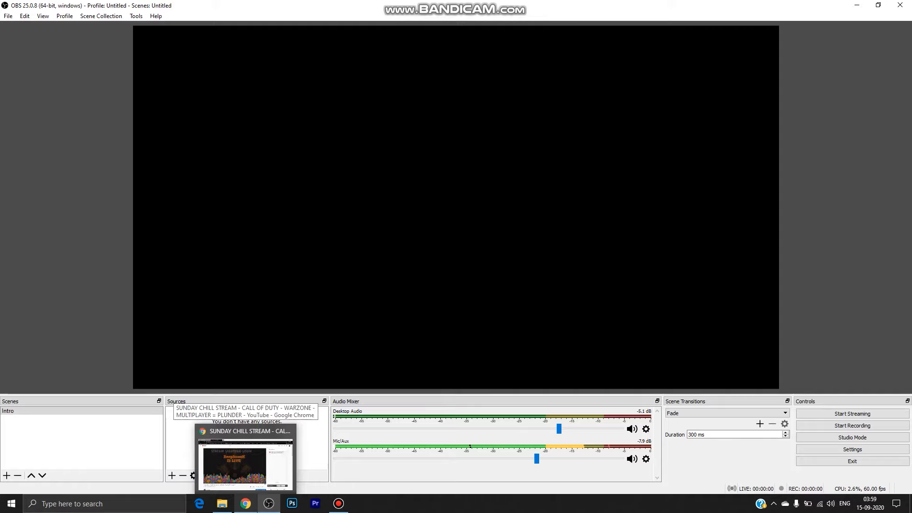
{"action": "left_click", "coordinate": [245, 504]}
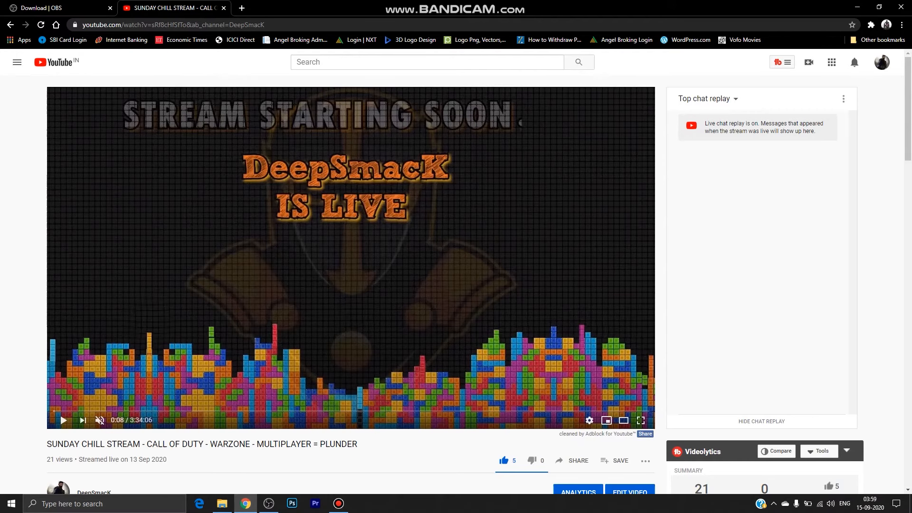
{"action": "key", "text": "space"}
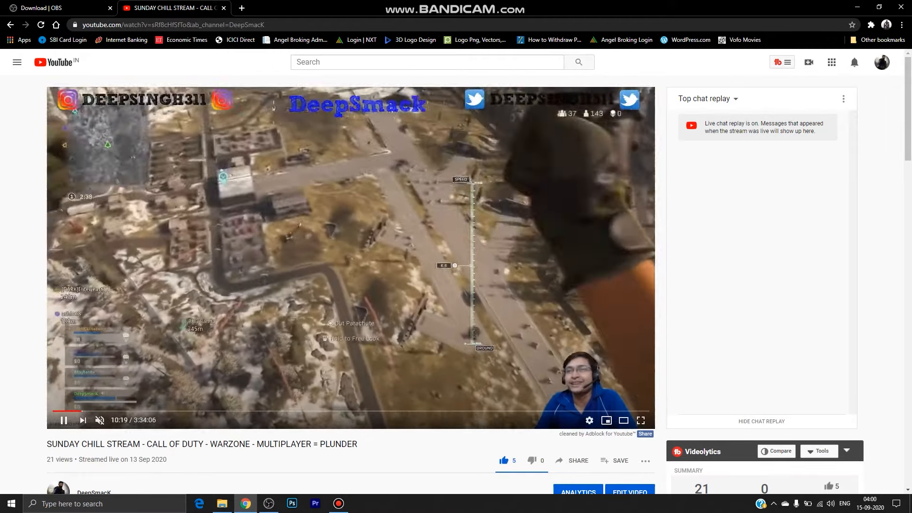
{"action": "scroll", "coordinate": [456, 285], "scroll_direction": "down", "scroll_amount": 4}
{"action": "scroll", "coordinate": [303, 109], "scroll_direction": "up", "scroll_amount": 4}
{"action": "left_click", "coordinate": [303, 109]}
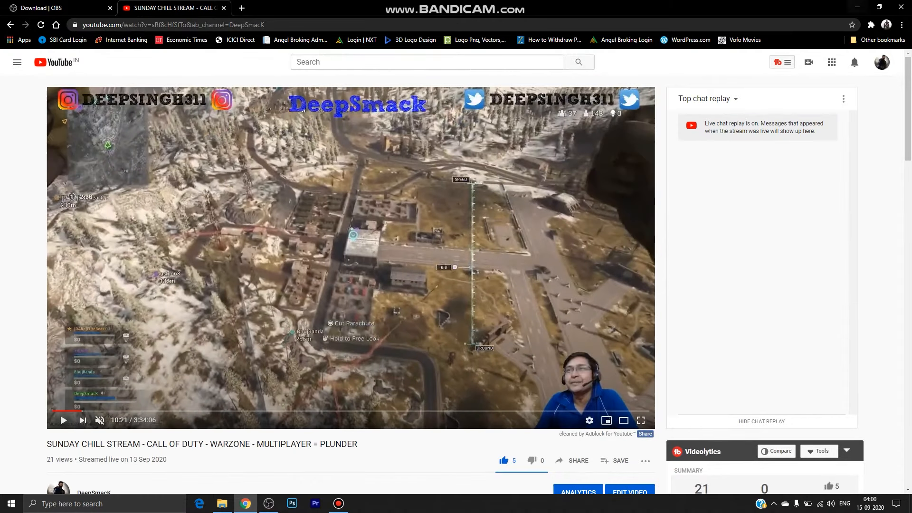
Switch to OBS Studio, select the Intro scene and open the list of source types for adding a source.
{"action": "key", "text": "alt+Tab"}
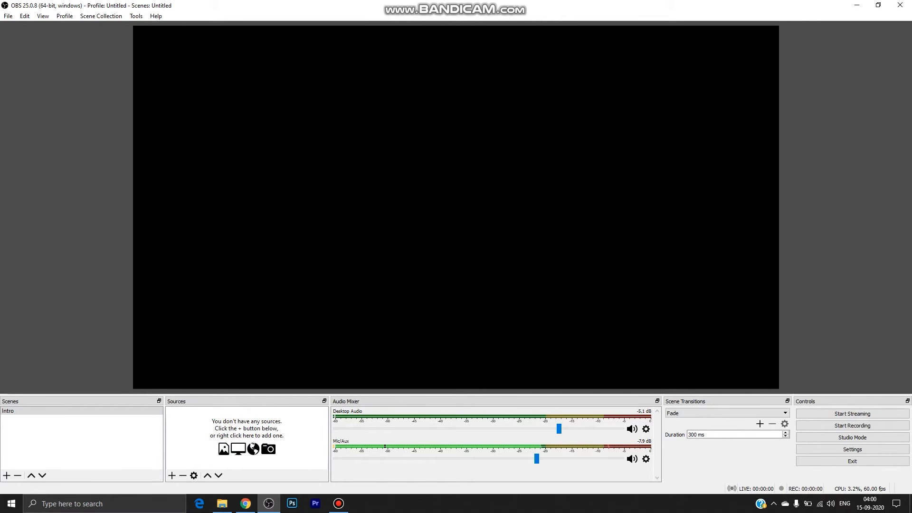
{"action": "left_click", "coordinate": [57, 411]}
{"action": "left_click", "coordinate": [172, 475]}
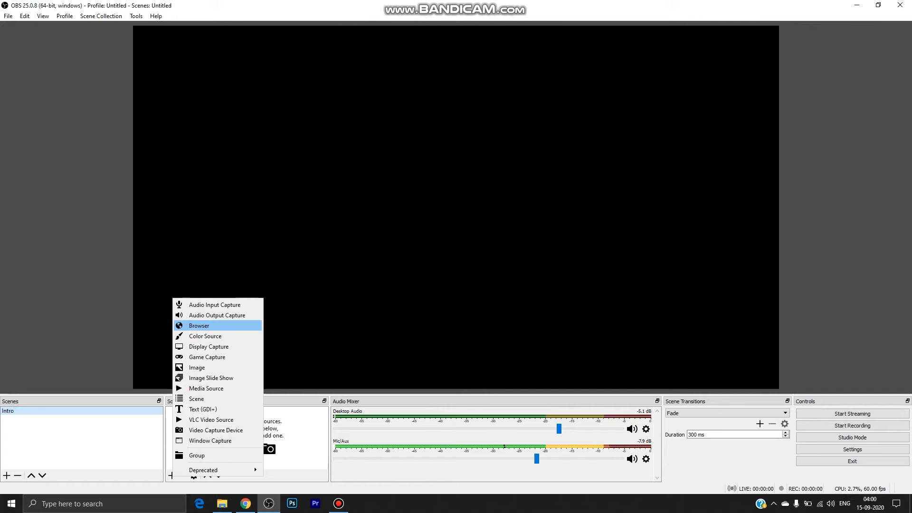
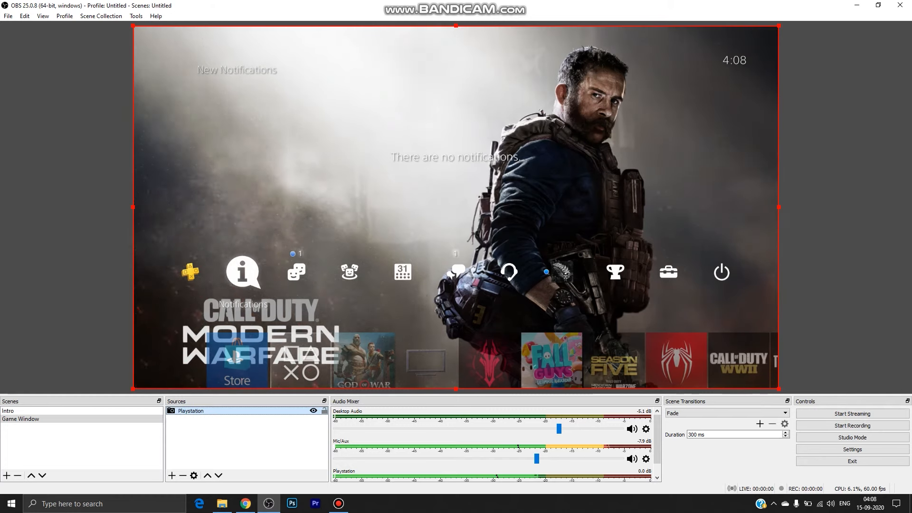
Add a Video Capture Device source named Webcam to the Game Window scene, using the C922 Pro Stream Webcam as its device.
{"action": "left_click", "coordinate": [172, 475]}
{"action": "left_click", "coordinate": [214, 432]}
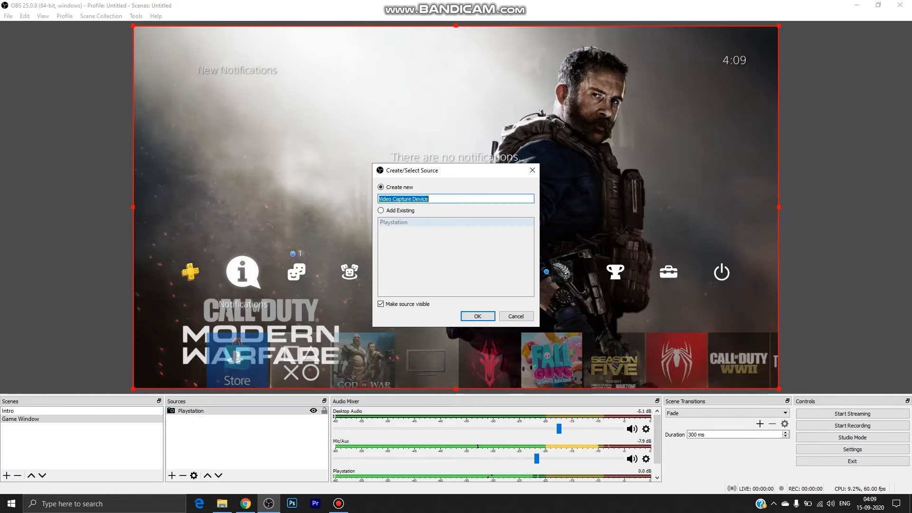
{"action": "type", "text": "Webcam"}
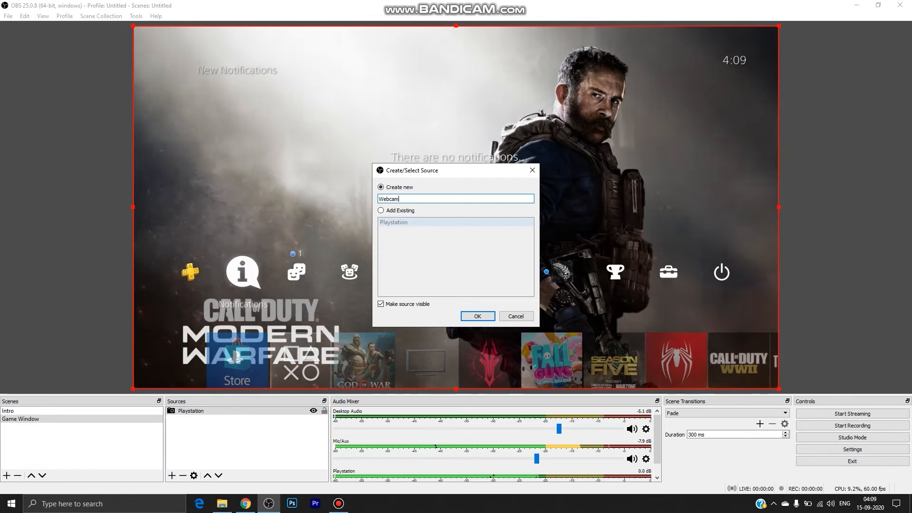
{"action": "key", "text": "Return"}
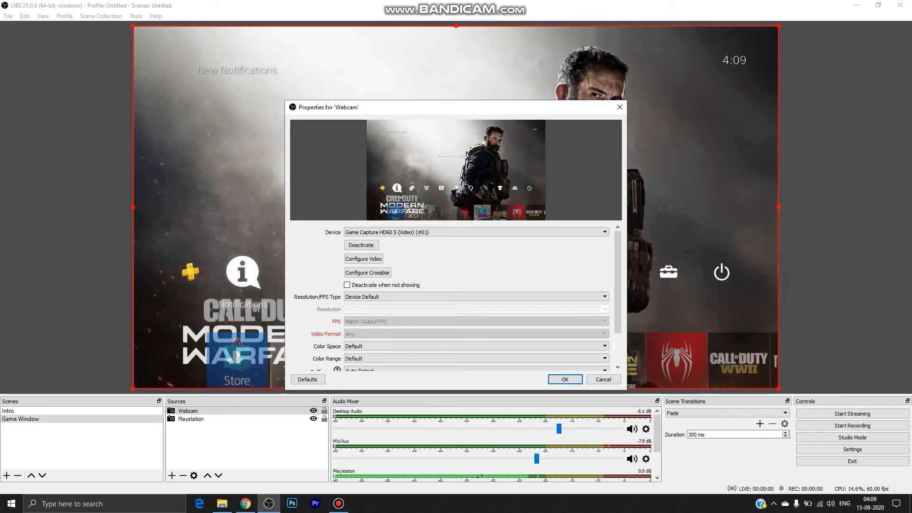
{"action": "left_click", "coordinate": [477, 232]}
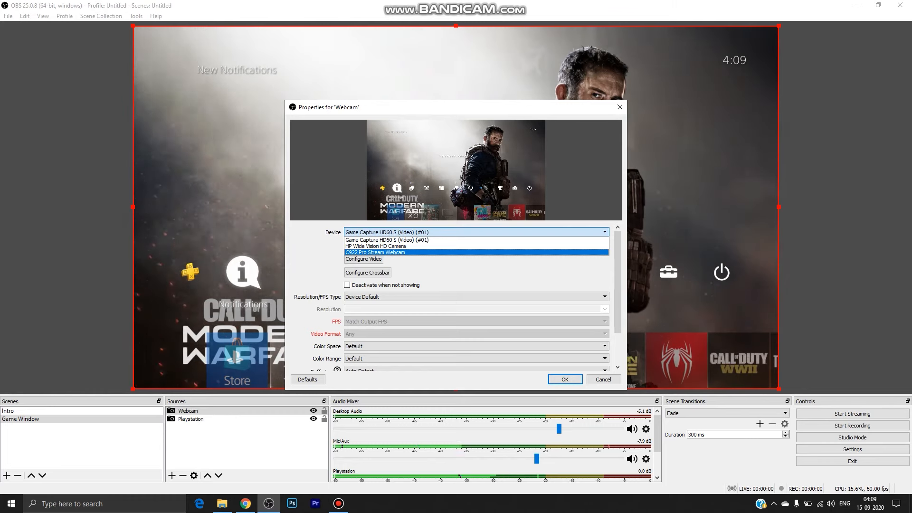
{"action": "left_click", "coordinate": [428, 253]}
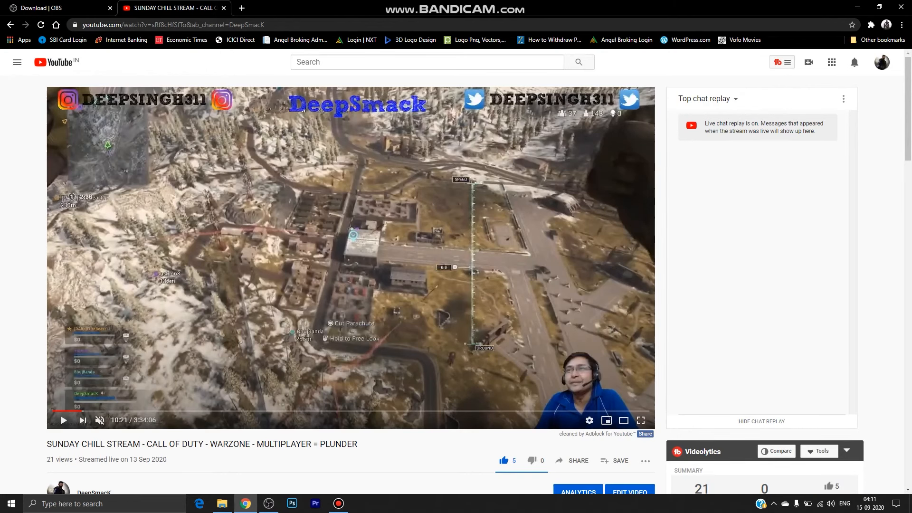
Switch from Chrome to OBS Studio and create a new Image source named Banner in the Game Window scene.
{"action": "key", "text": "alt+Tab"}
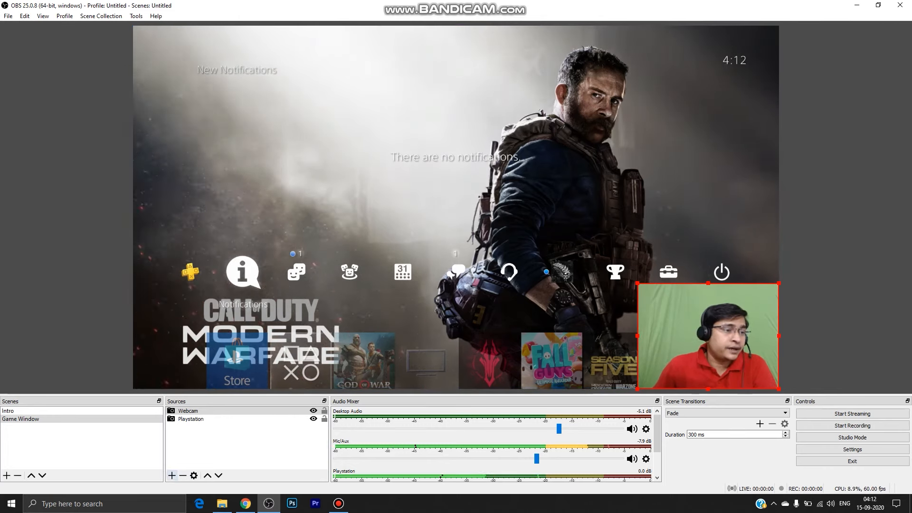
{"action": "left_click", "coordinate": [171, 475]}
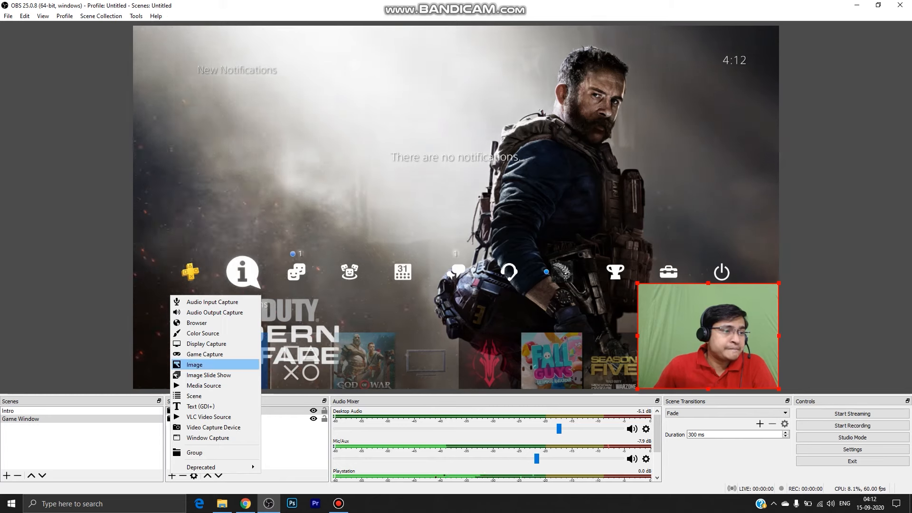
{"action": "left_click", "coordinate": [194, 365]}
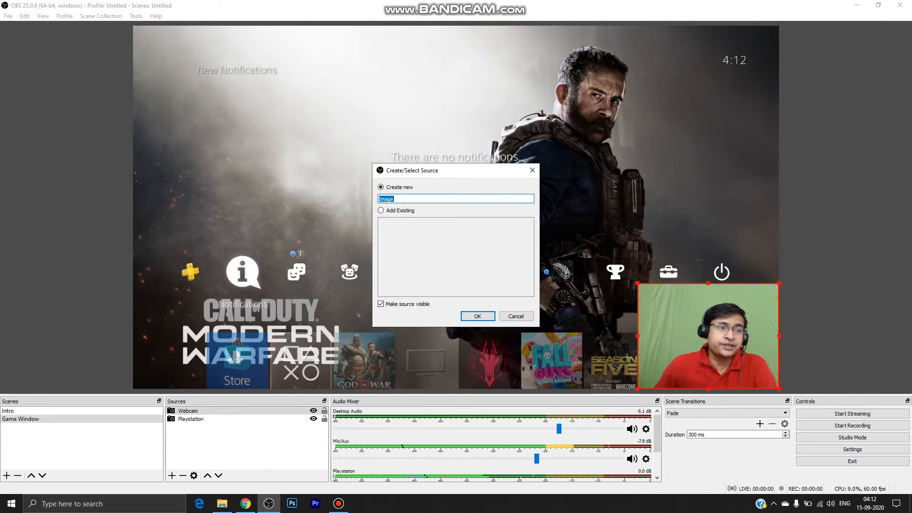
{"action": "type", "text": "Banner"}
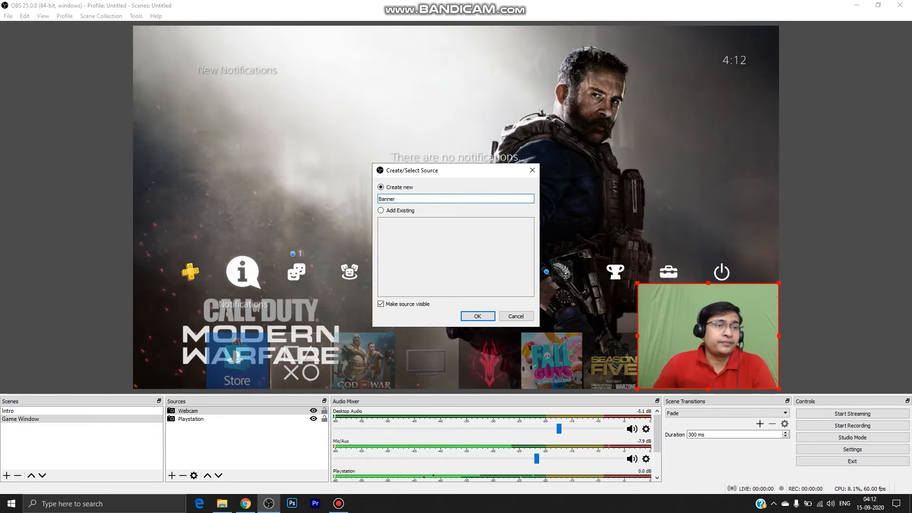
{"action": "key", "text": "Return"}
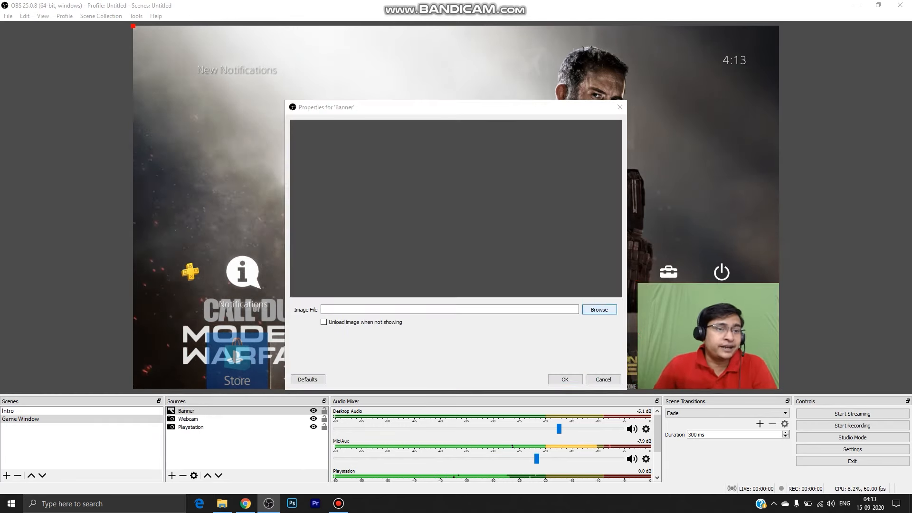
Load Video Overlay - Streaming-final.png from the DeepSmacK Images folder as the Banner source's image file and accept its properties.
{"action": "left_click", "coordinate": [599, 310]}
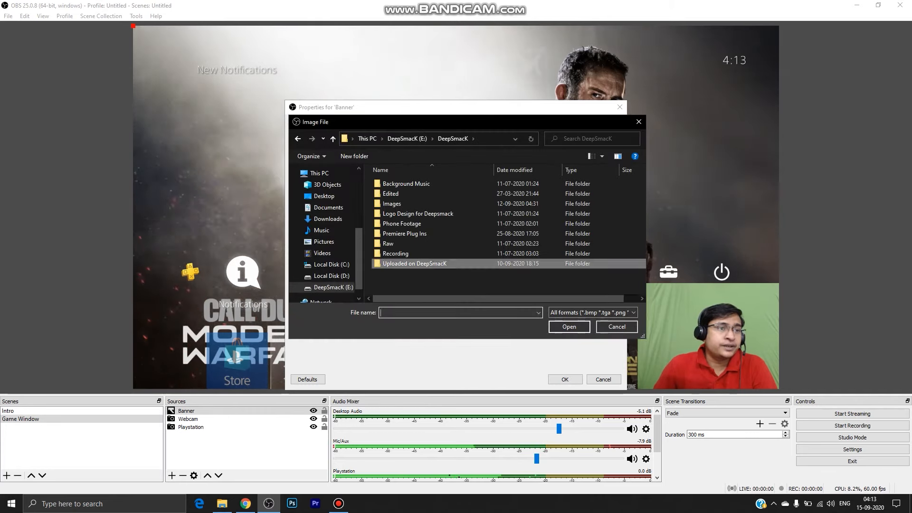
{"action": "double_click", "coordinate": [392, 204]}
{"action": "scroll", "coordinate": [449, 266], "scroll_direction": "down", "scroll_amount": 10}
{"action": "scroll", "coordinate": [449, 266], "scroll_direction": "down", "scroll_amount": 10}
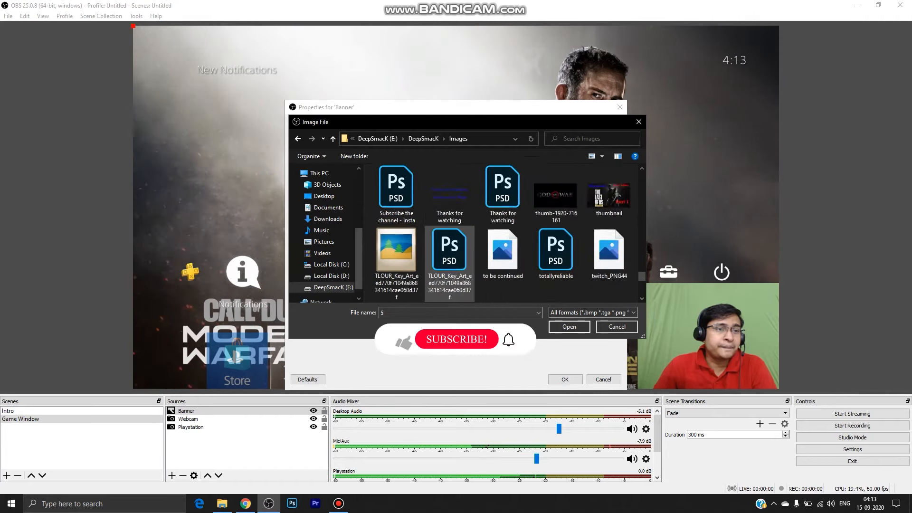
{"action": "scroll", "coordinate": [449, 266], "scroll_direction": "down", "scroll_amount": 5}
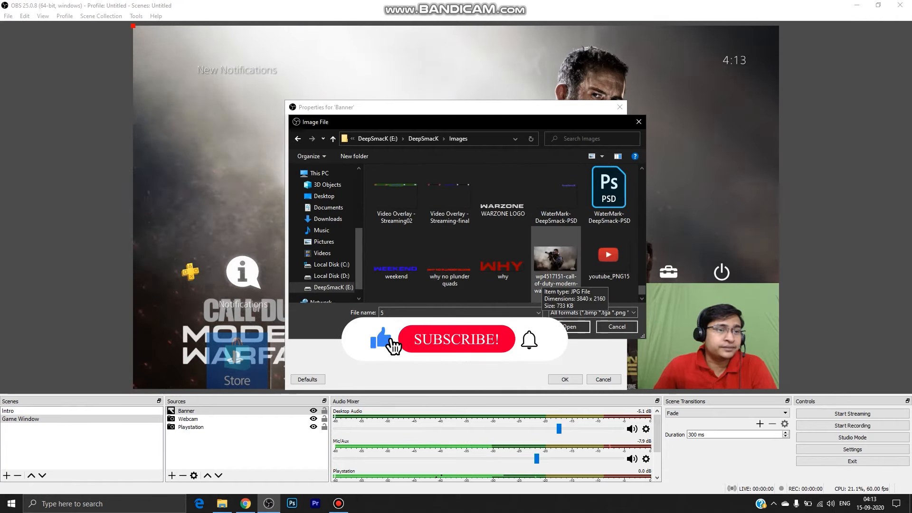
{"action": "left_click", "coordinate": [450, 195]}
{"action": "left_click", "coordinate": [570, 327]}
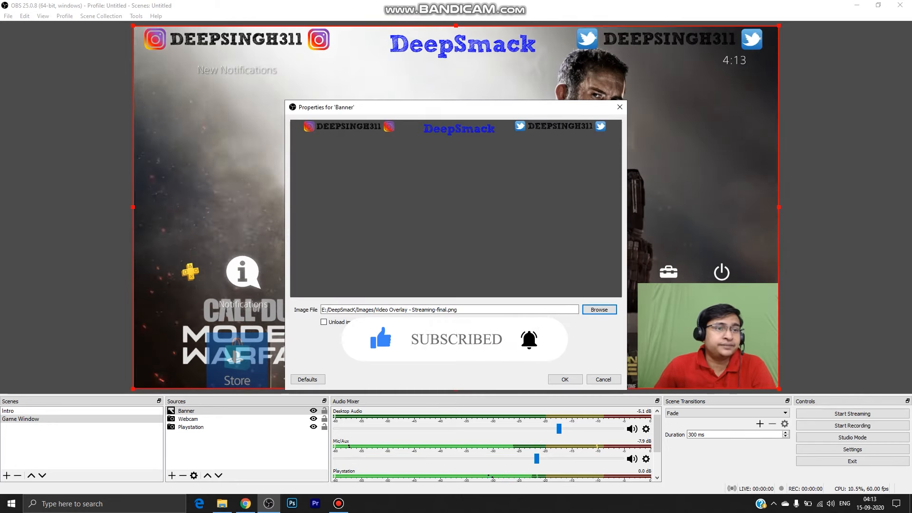
{"action": "left_click_drag", "start_coordinate": [456, 106], "coordinate": [461, 106]}
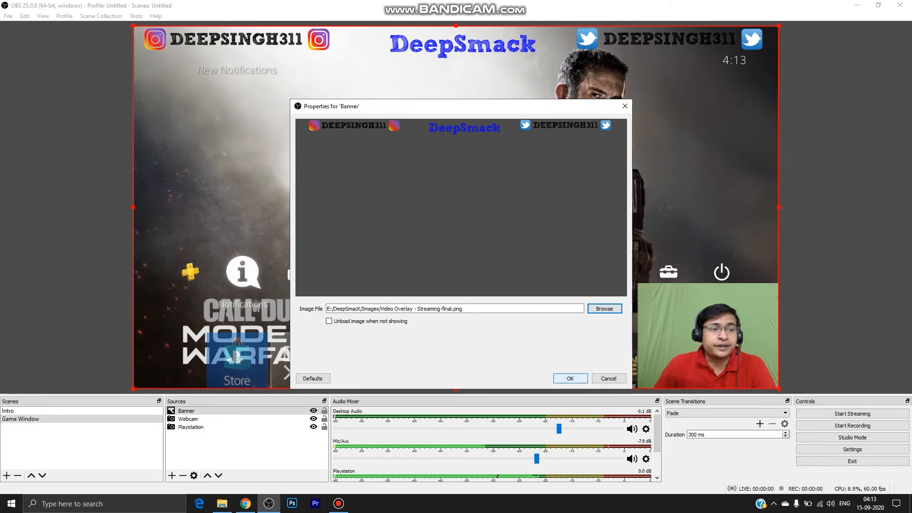
{"action": "left_click", "coordinate": [571, 378]}
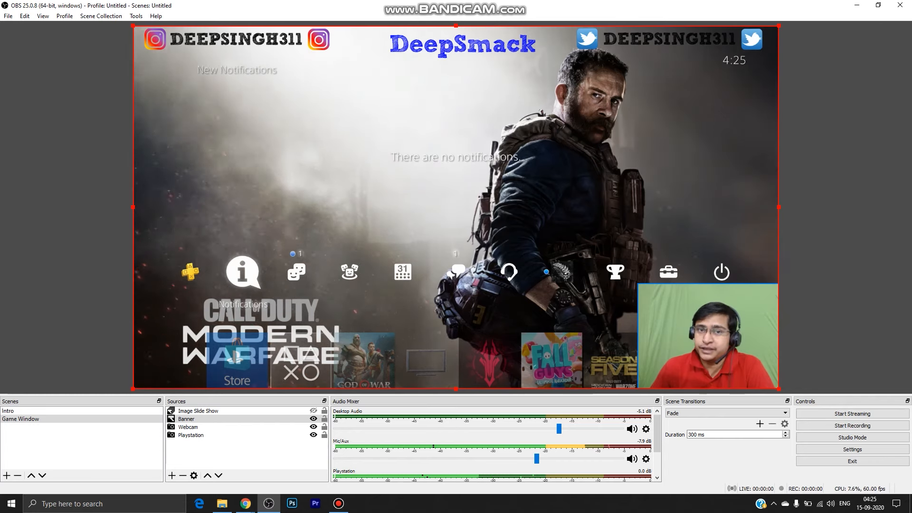
Add a Chroma Key effect filter to the Webcam source, keeping the default filter name.
{"action": "left_click", "coordinate": [323, 427]}
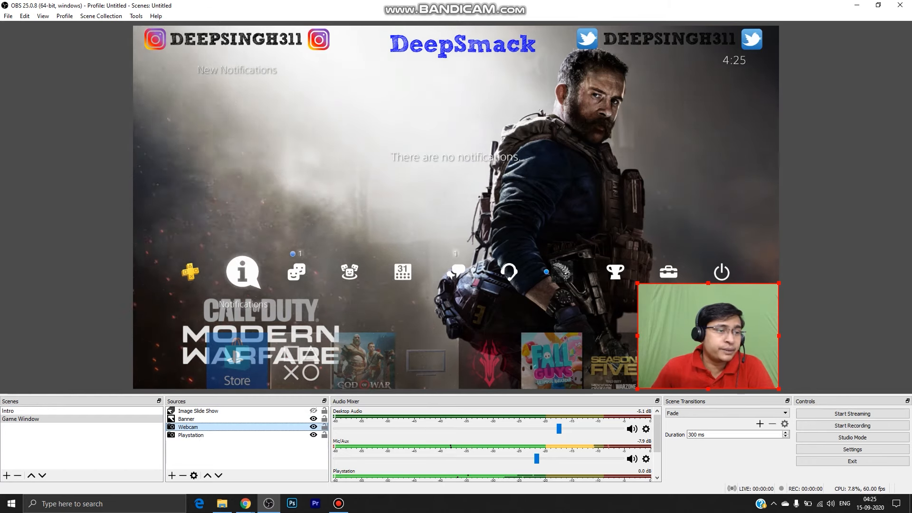
{"action": "right_click", "coordinate": [195, 428]}
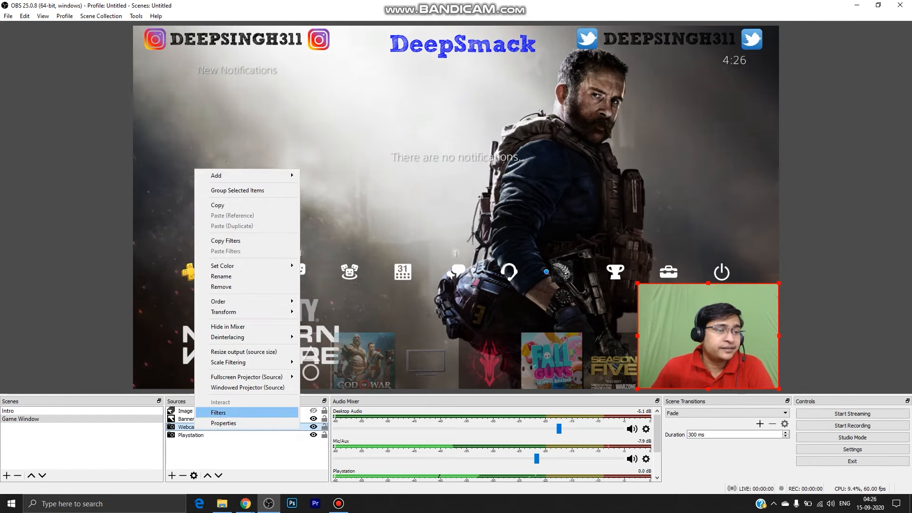
{"action": "left_click", "coordinate": [219, 413]}
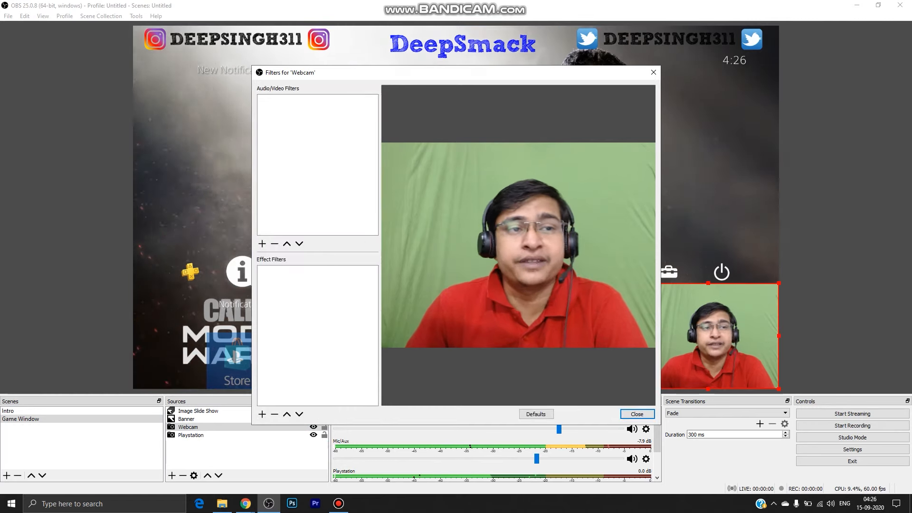
{"action": "left_click_drag", "start_coordinate": [333, 73], "coordinate": [364, 65]}
{"action": "left_click", "coordinate": [293, 407]}
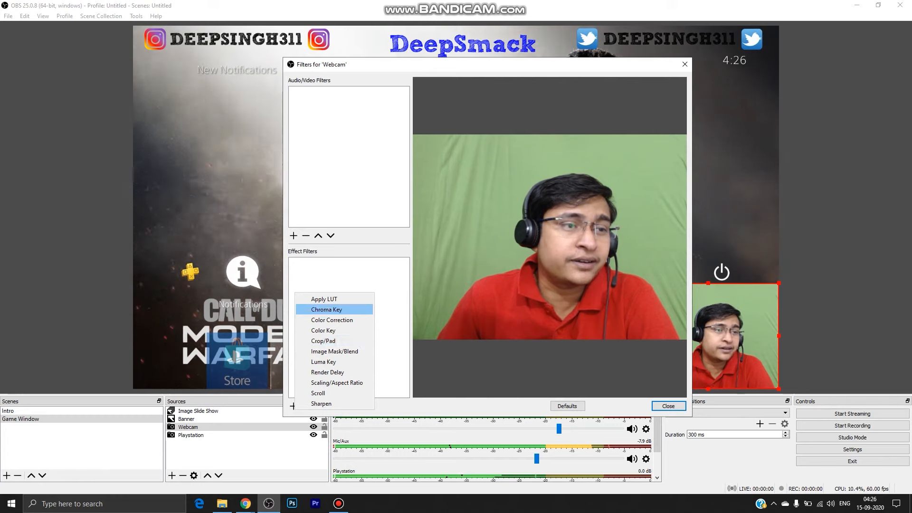
{"action": "left_click", "coordinate": [327, 309]}
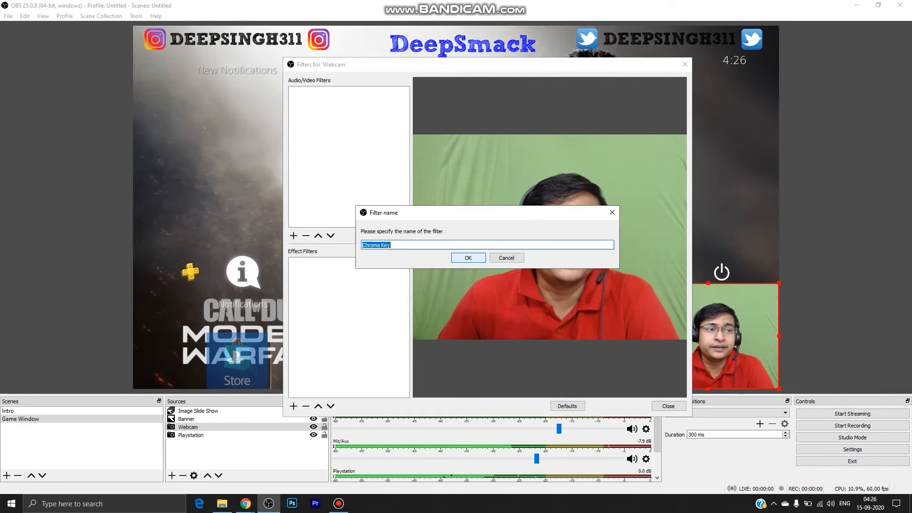
{"action": "key", "text": "Return"}
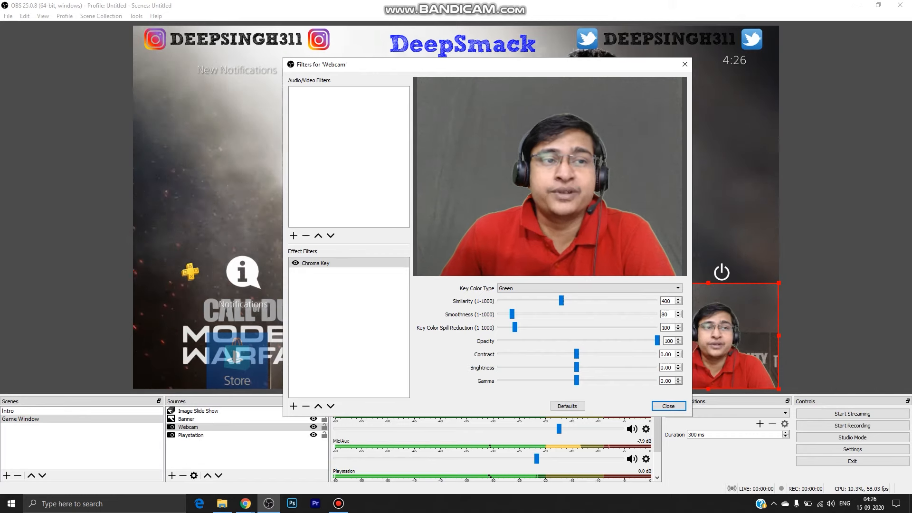
Set the Chroma Key similarity to 445 and smoothness to 80 for the Webcam source, and close its filters.
{"action": "left_click_drag", "start_coordinate": [475, 65], "coordinate": [371, 64]}
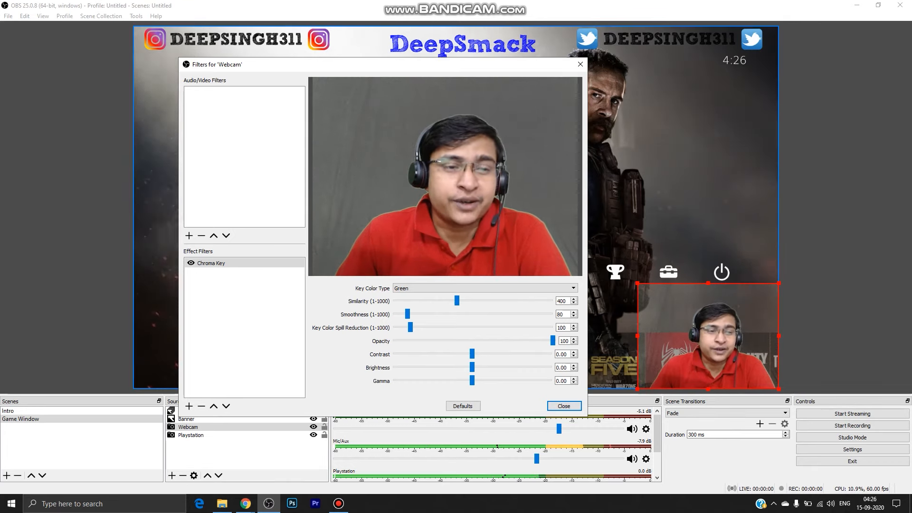
{"action": "left_click_drag", "start_coordinate": [333, 64], "coordinate": [419, 80]}
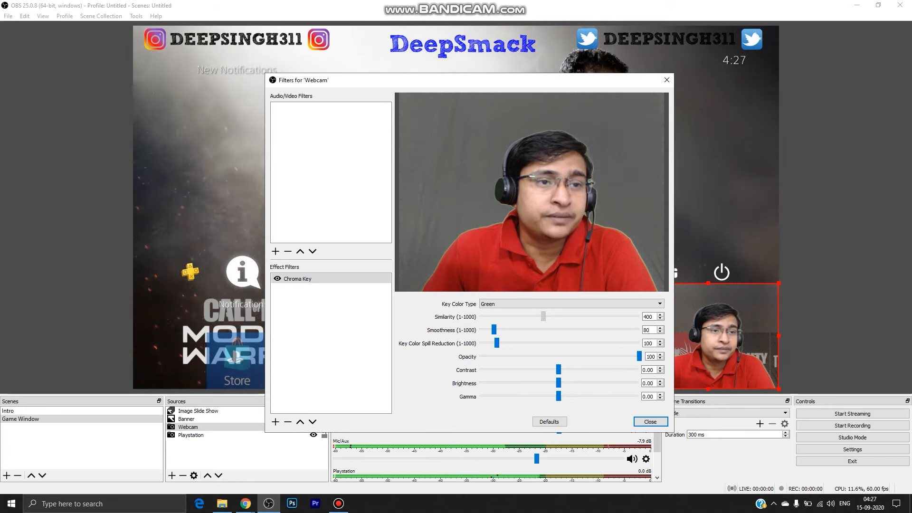
{"action": "mouse_move", "coordinate": [543, 316]}
{"action": "left_mouse_down"}
{"action": "mouse_move", "coordinate": [533, 316]}
{"action": "mouse_move", "coordinate": [551, 316]}
{"action": "left_mouse_up"}
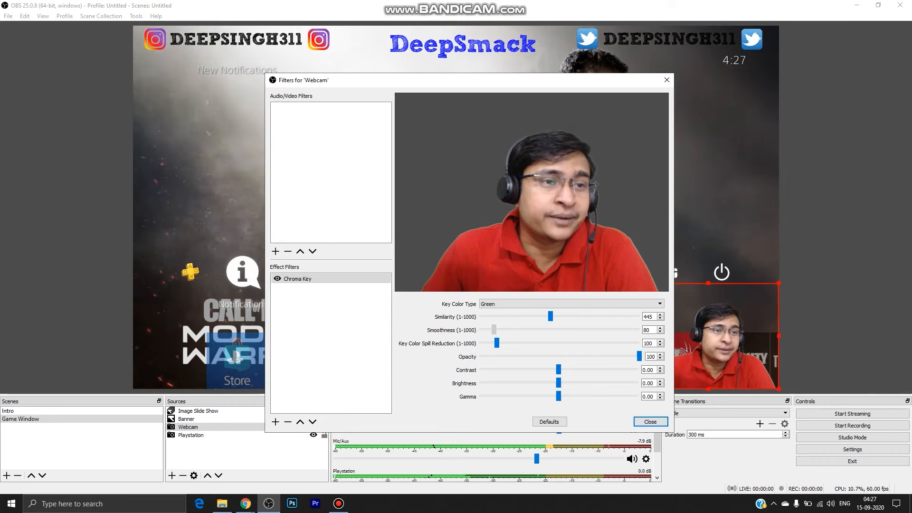
{"action": "left_click_drag", "start_coordinate": [498, 330], "coordinate": [495, 329]}
{"action": "left_click_drag", "start_coordinate": [470, 80], "coordinate": [469, 80]}
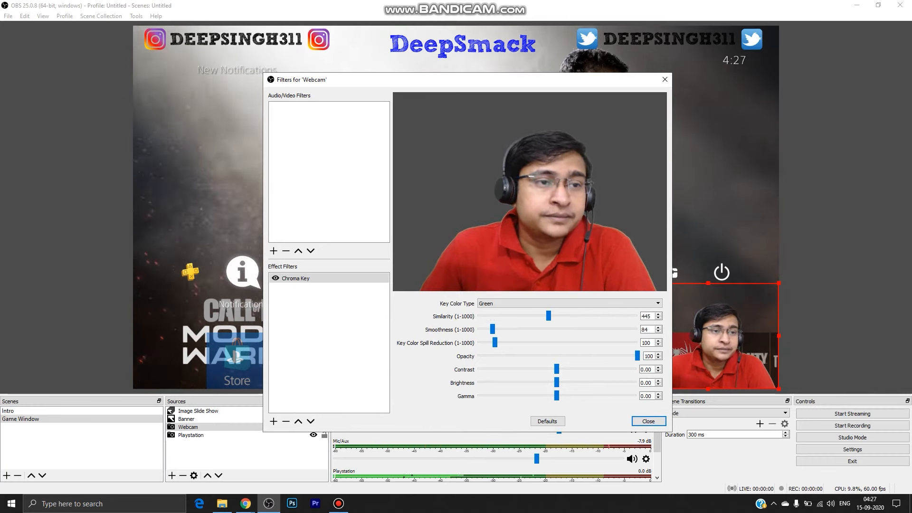
{"action": "left_click_drag", "start_coordinate": [493, 330], "coordinate": [495, 329]}
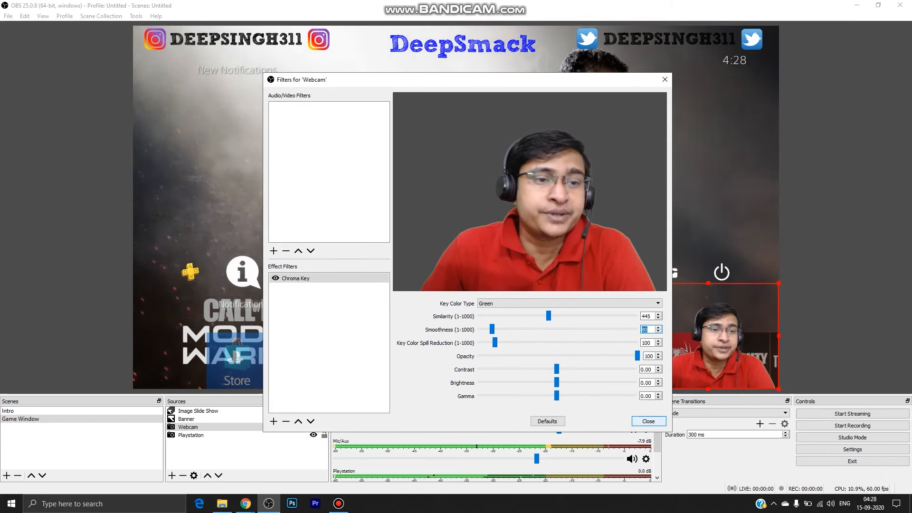
{"action": "left_click", "coordinate": [649, 421]}
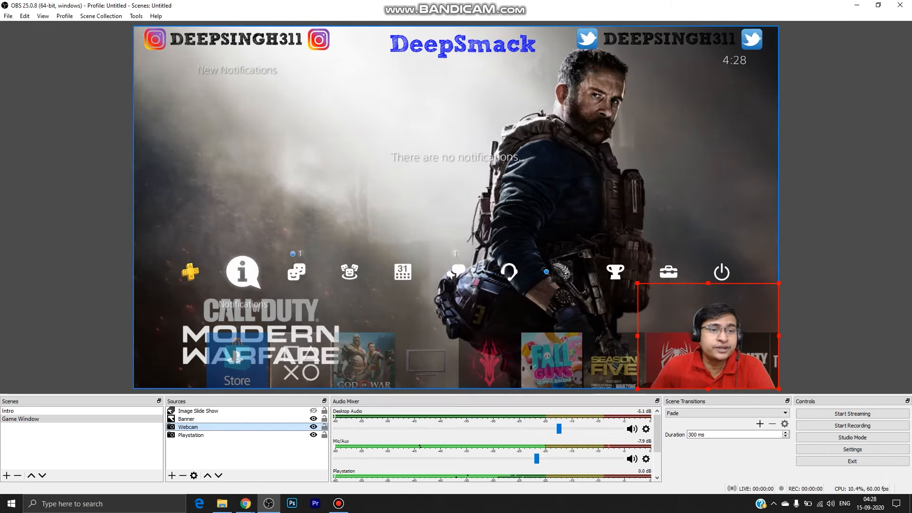
{"action": "left_click", "coordinate": [570, 238]}
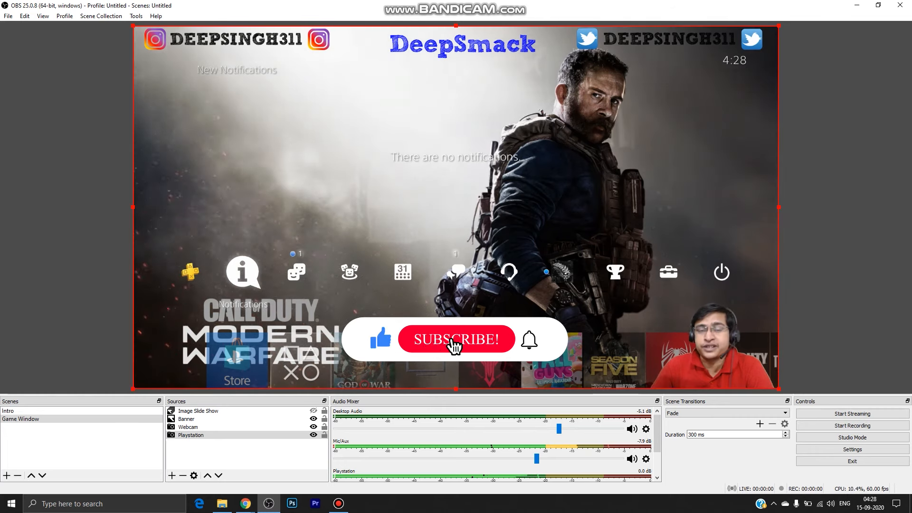
{"action": "left_click", "coordinate": [838, 294]}
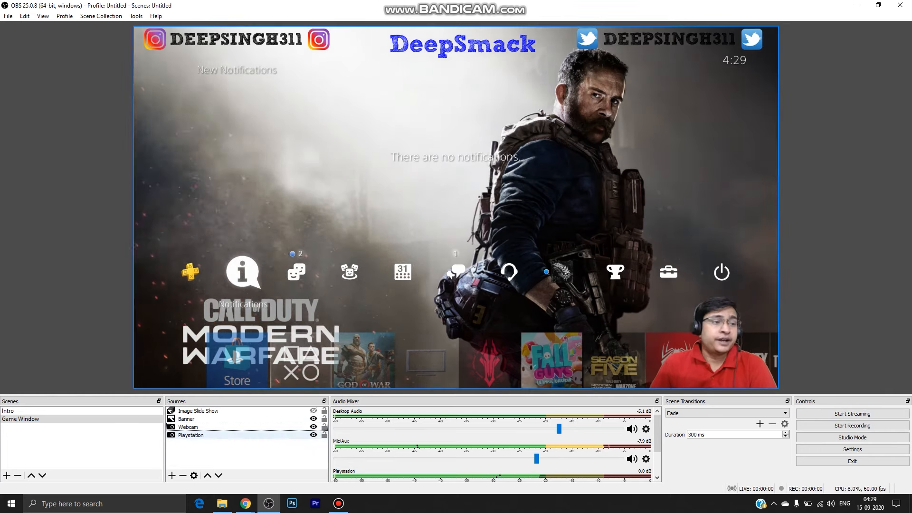
Set the Playstation source's audio monitoring to Monitor and Output in the advanced audio properties and close them.
{"action": "left_click", "coordinate": [191, 435]}
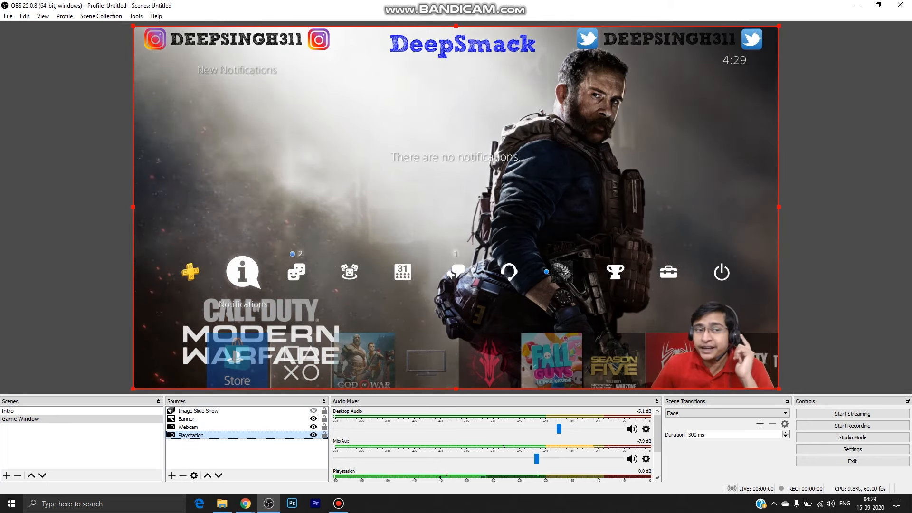
{"action": "scroll", "coordinate": [491, 444], "scroll_direction": "down", "scroll_amount": 1}
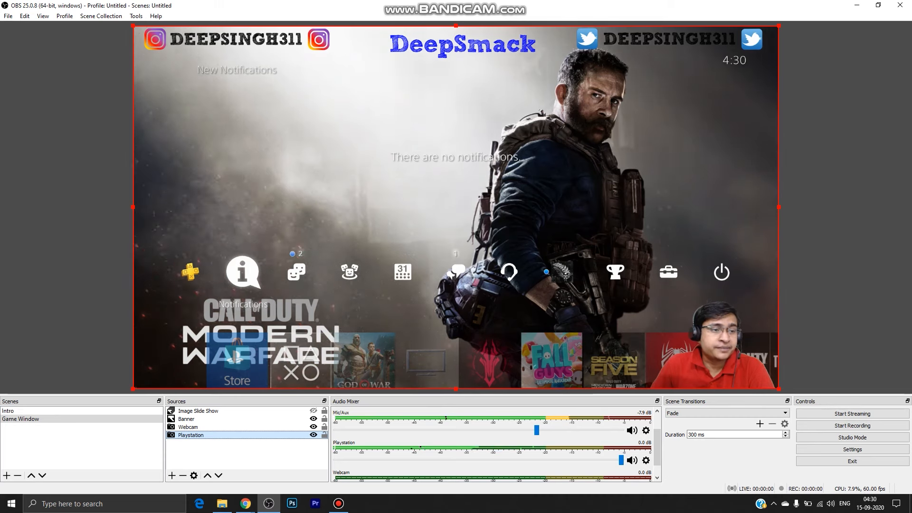
{"action": "scroll", "coordinate": [492, 445], "scroll_direction": "down", "scroll_amount": 1}
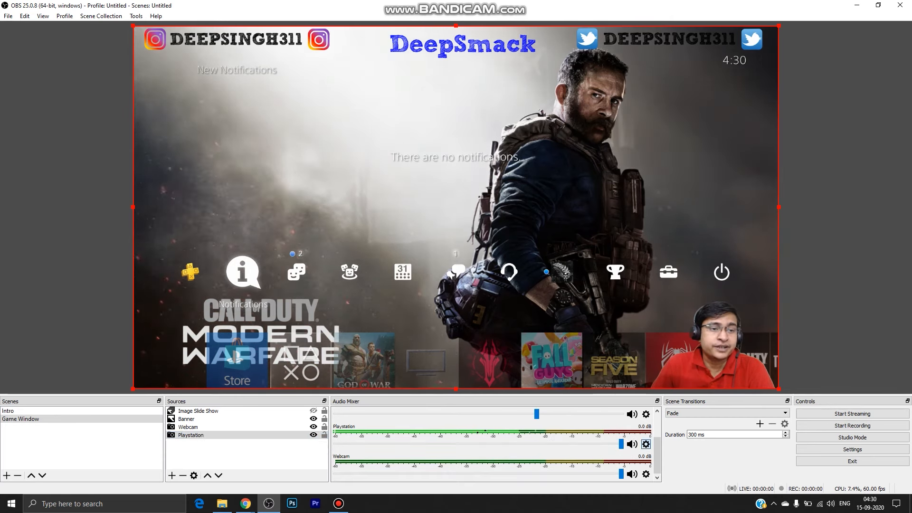
{"action": "left_click", "coordinate": [645, 444]}
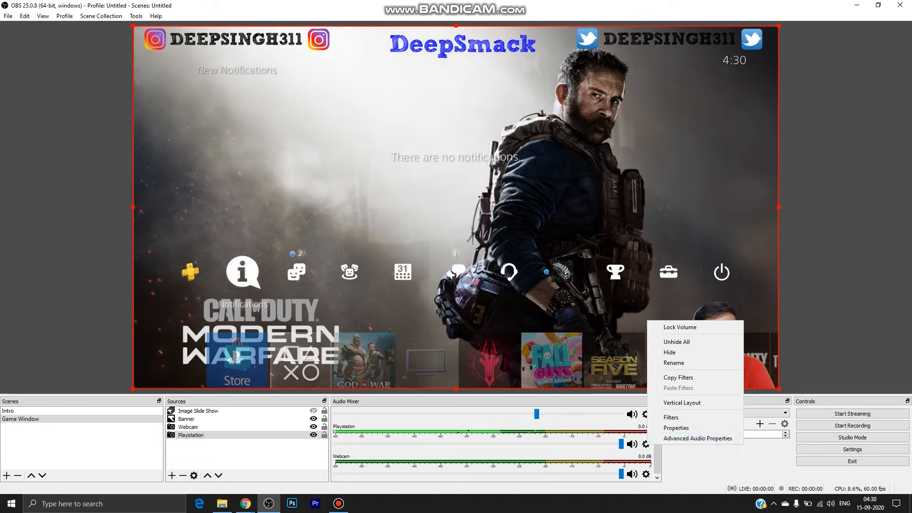
{"action": "left_click", "coordinate": [698, 438]}
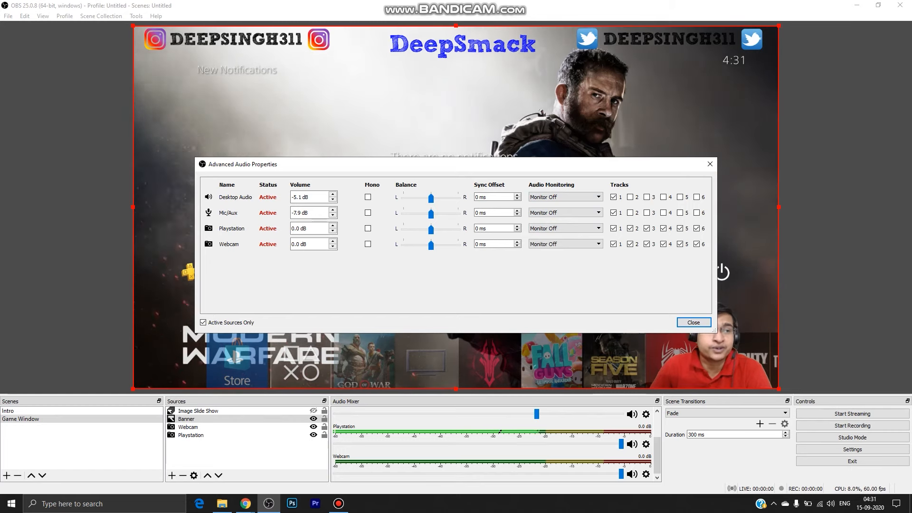
{"action": "left_click", "coordinate": [566, 228]}
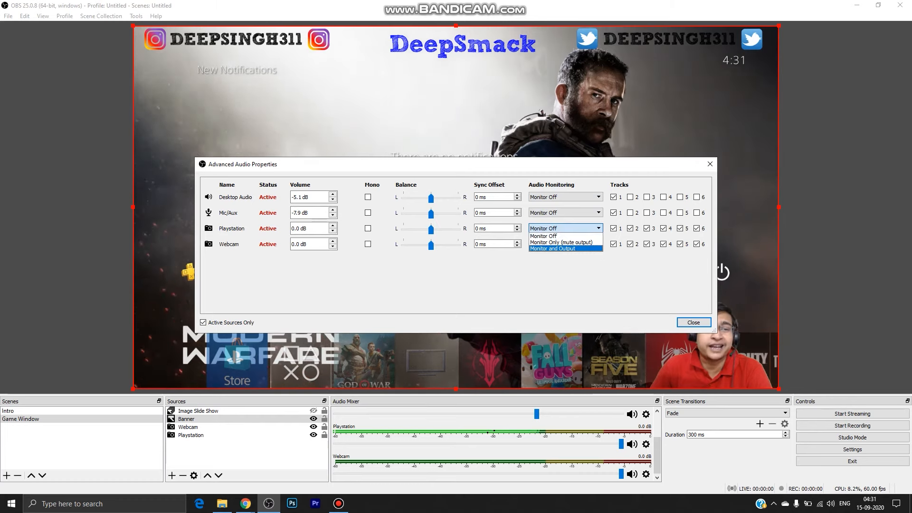
{"action": "left_click", "coordinate": [565, 249]}
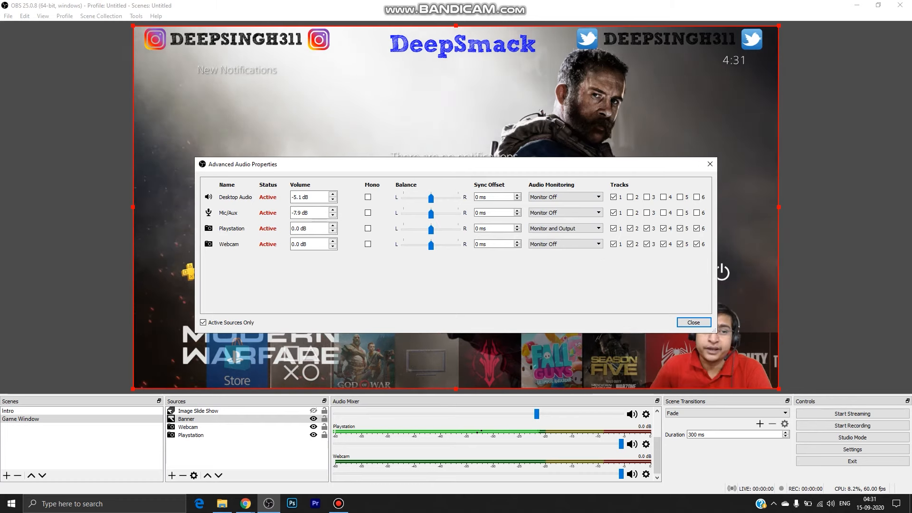
{"action": "left_click", "coordinate": [694, 322]}
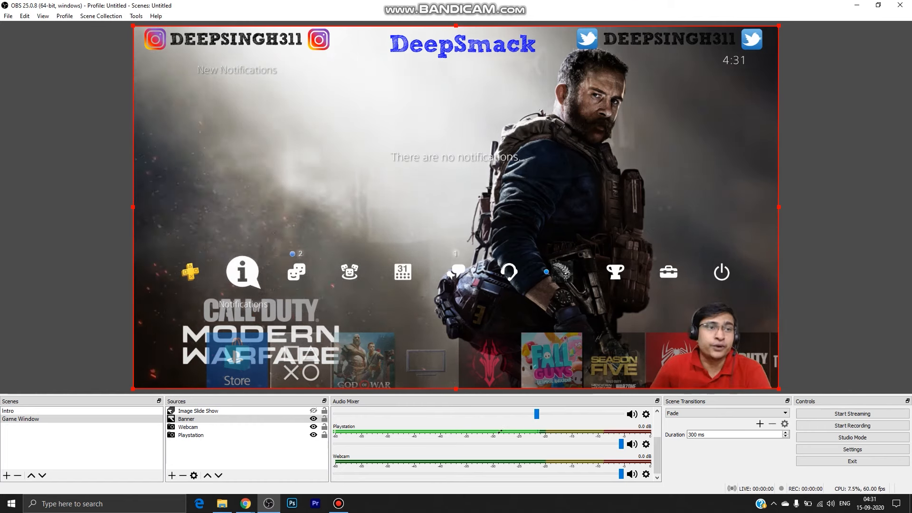
Reopen the advanced audio properties, switch the Playstation source's audio monitoring to Monitor Off, and close them.
{"action": "left_click", "coordinate": [645, 445]}
{"action": "left_click", "coordinate": [684, 439]}
{"action": "left_click", "coordinate": [566, 229]}
{"action": "left_click", "coordinate": [565, 244]}
{"action": "left_click", "coordinate": [565, 228]}
{"action": "left_click", "coordinate": [565, 235]}
{"action": "left_click", "coordinate": [694, 323]}
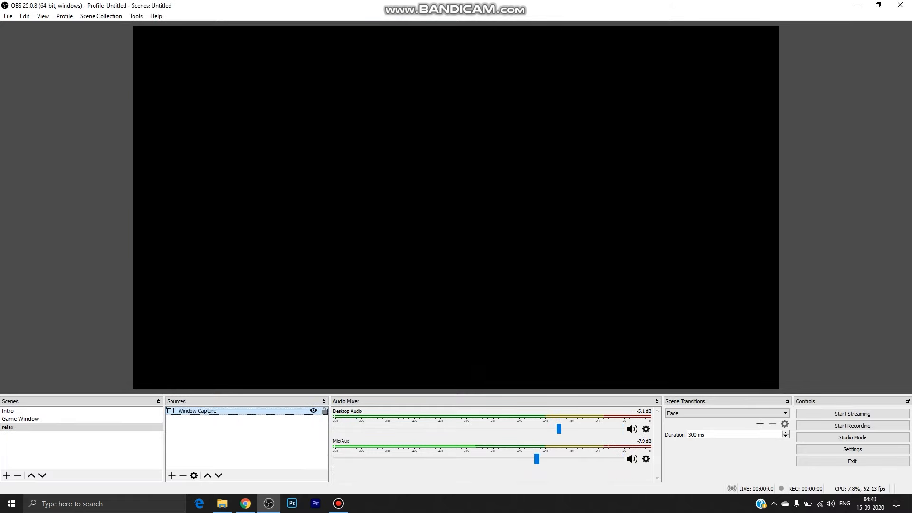
Remove the existing Window Capture source from the relax scene and confirm the removal.
{"action": "right_click", "coordinate": [210, 406]}
{"action": "right_click", "coordinate": [203, 412]}
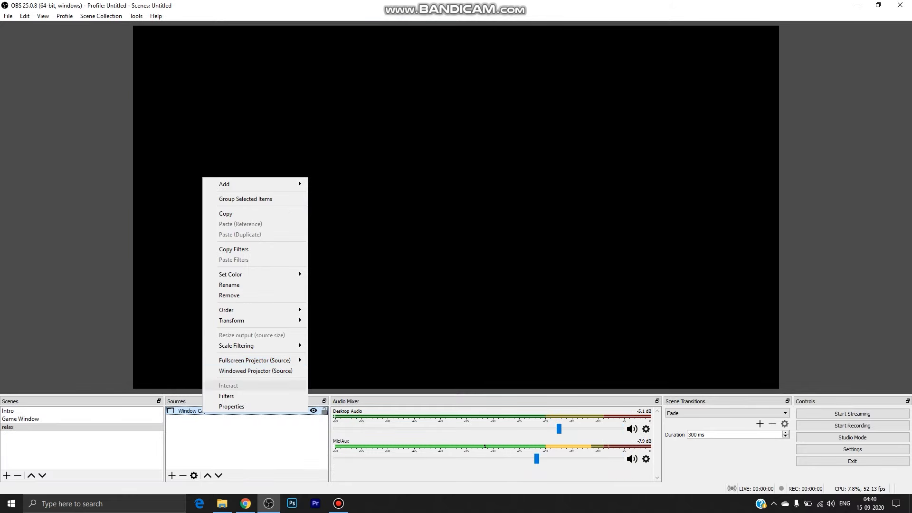
{"action": "left_click", "coordinate": [229, 295]}
{"action": "key", "text": "Return"}
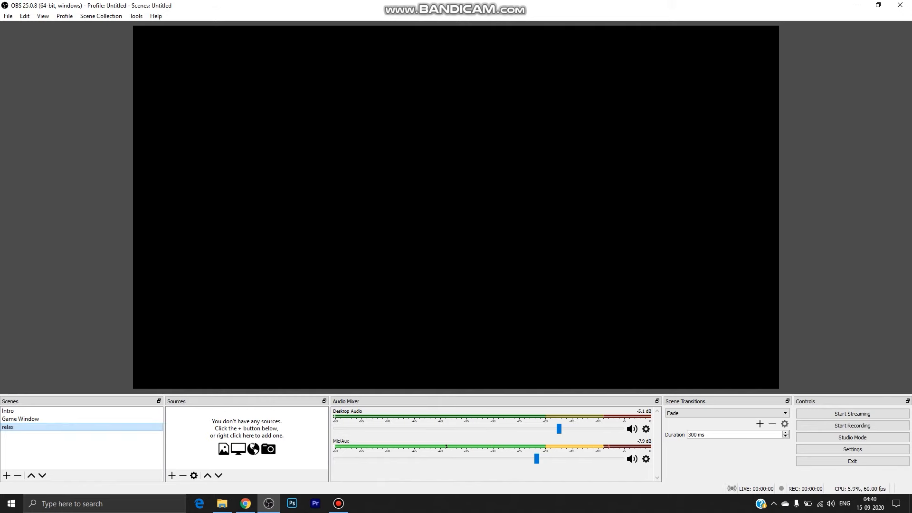
Add a Window Capture source to the relax scene, capturing the Chrome window with the SUNDAY CHILL STREAM YouTube video.
{"action": "left_click", "coordinate": [171, 475]}
{"action": "left_click", "coordinate": [190, 442]}
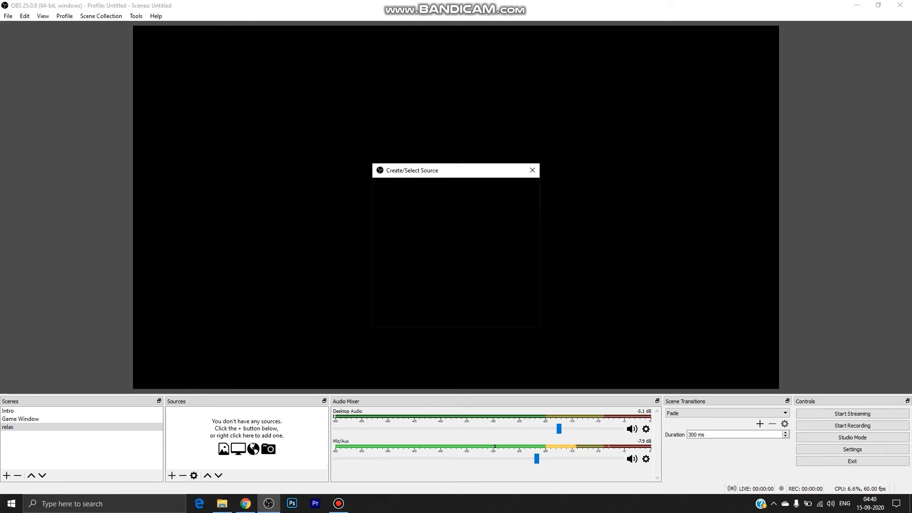
{"action": "left_click", "coordinate": [478, 316]}
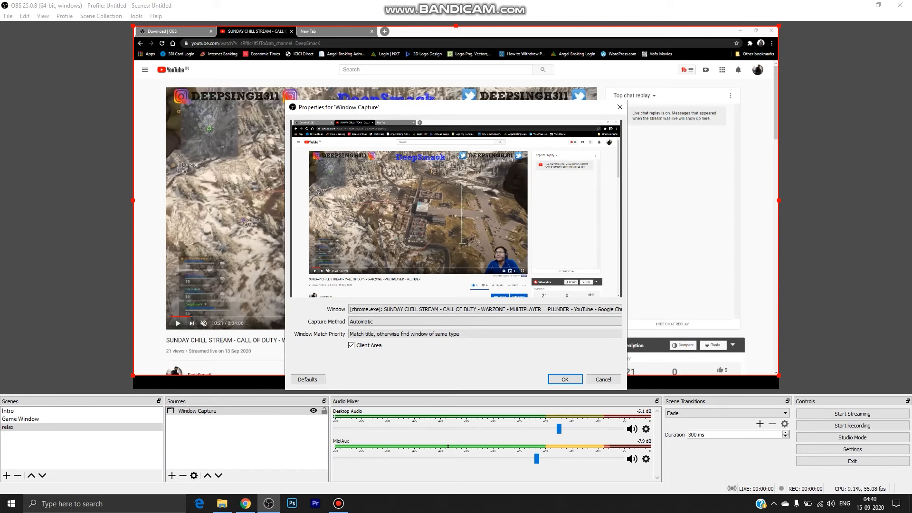
{"action": "left_click", "coordinate": [399, 310]}
{"action": "left_click", "coordinate": [397, 310]}
{"action": "left_click", "coordinate": [416, 308]}
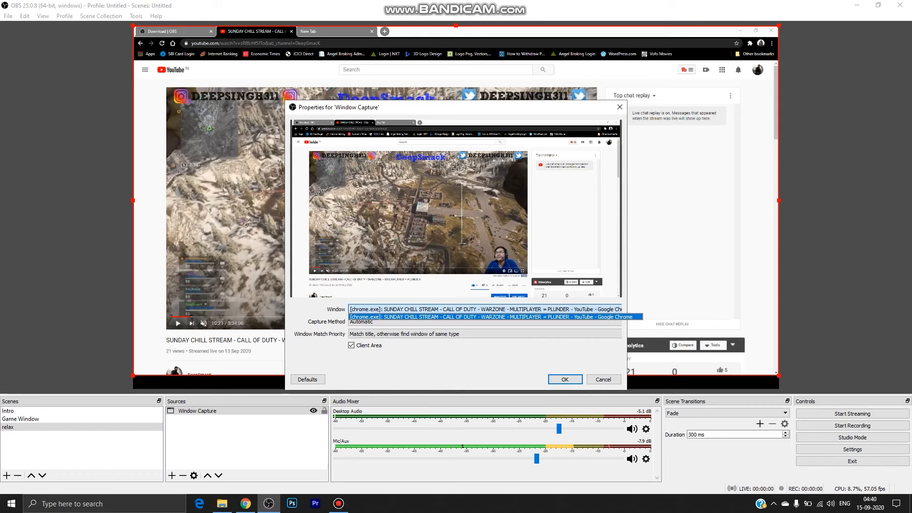
{"action": "left_click", "coordinate": [565, 379]}
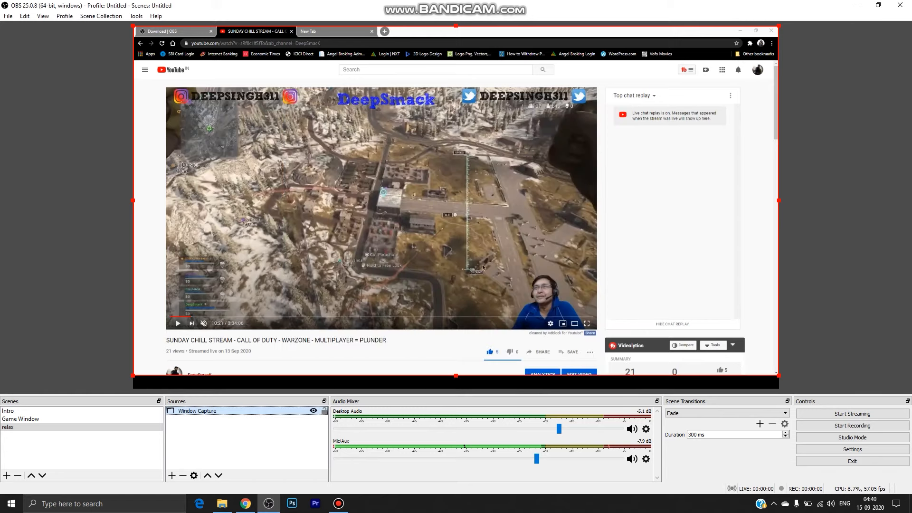
Switch to Chrome, look through its open tabs, go back to the YouTube stream tab and return to OBS Studio.
{"action": "left_click", "coordinate": [245, 504]}
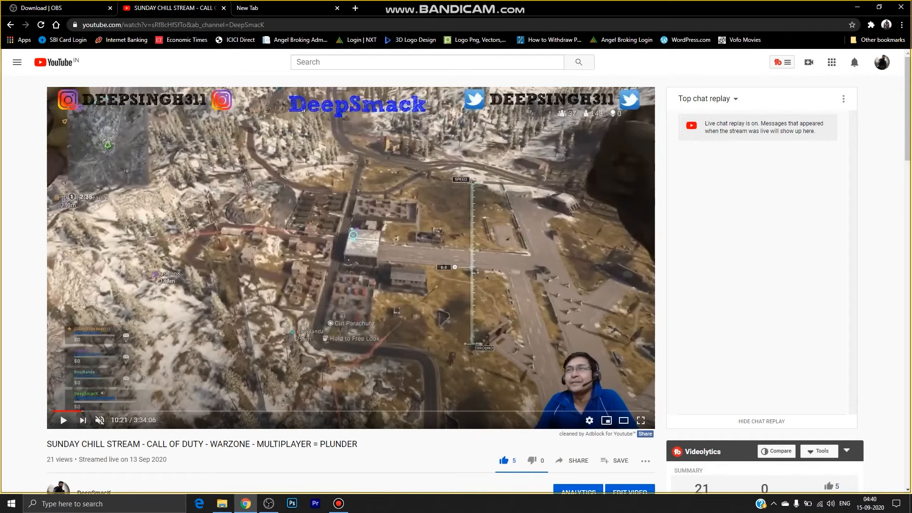
{"action": "left_click", "coordinate": [289, 8]}
{"action": "left_click", "coordinate": [174, 8]}
{"action": "left_click", "coordinate": [60, 8]}
{"action": "left_click", "coordinate": [172, 9]}
{"action": "left_click", "coordinate": [269, 504]}
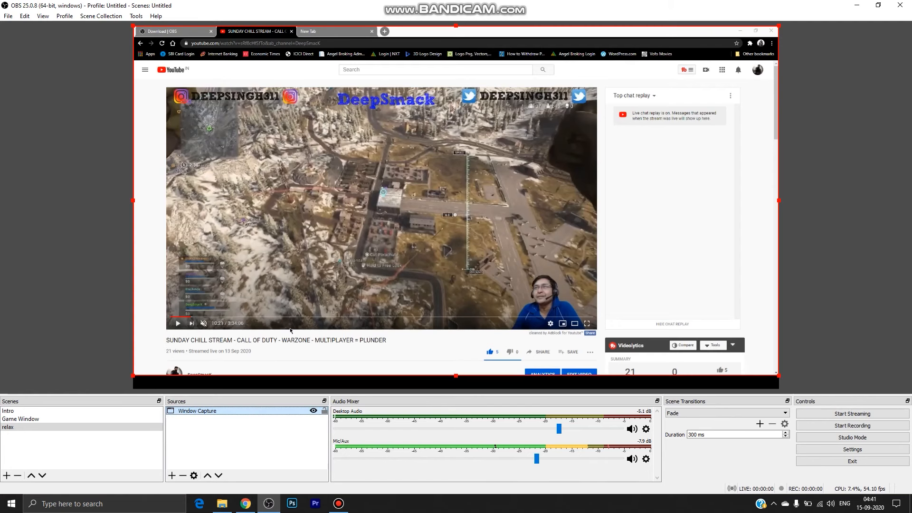
Copy the Webcam source from the Game Window scene and paste it as a reference into the relax scene.
{"action": "left_click", "coordinate": [171, 476]}
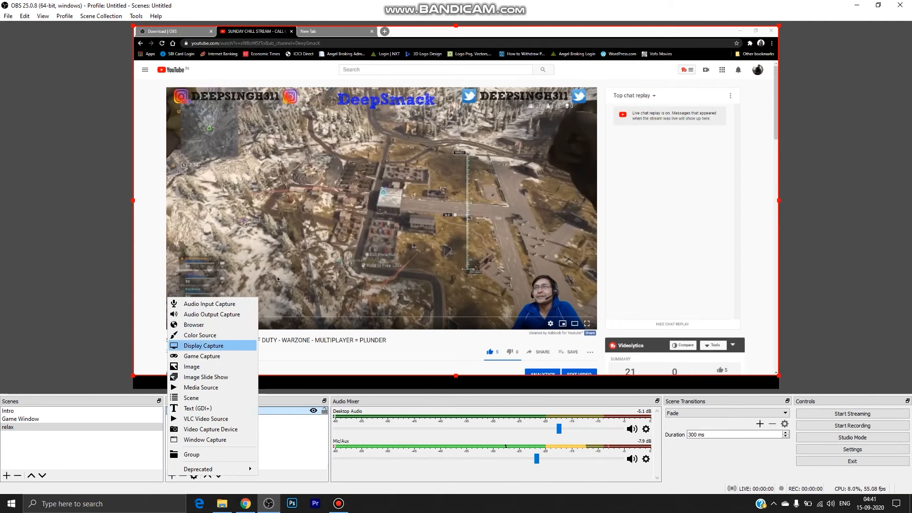
{"action": "left_click", "coordinate": [286, 448]}
{"action": "left_click", "coordinate": [20, 419]}
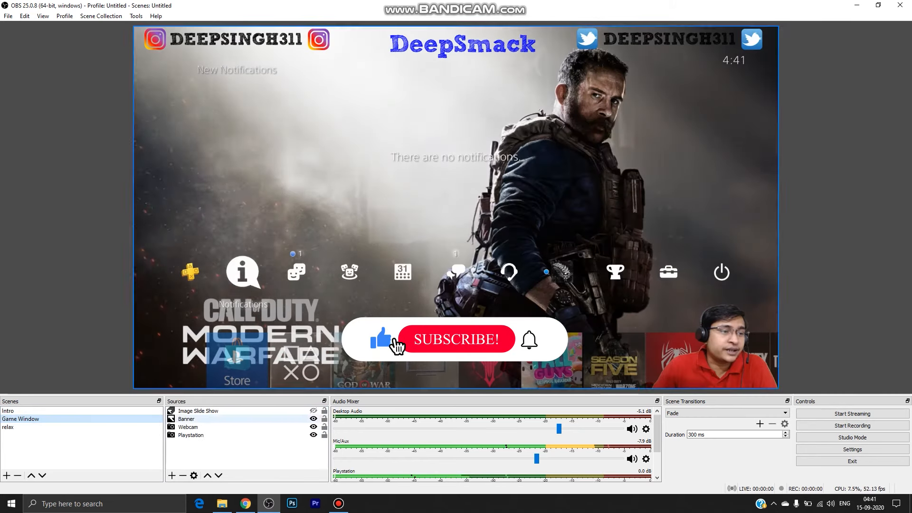
{"action": "right_click", "coordinate": [198, 427]}
{"action": "left_click", "coordinate": [223, 204]}
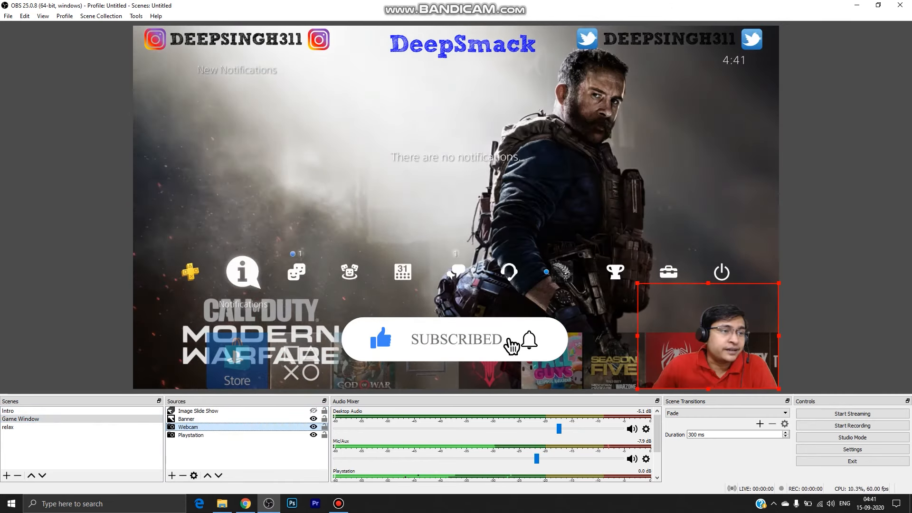
{"action": "left_click", "coordinate": [7, 427]}
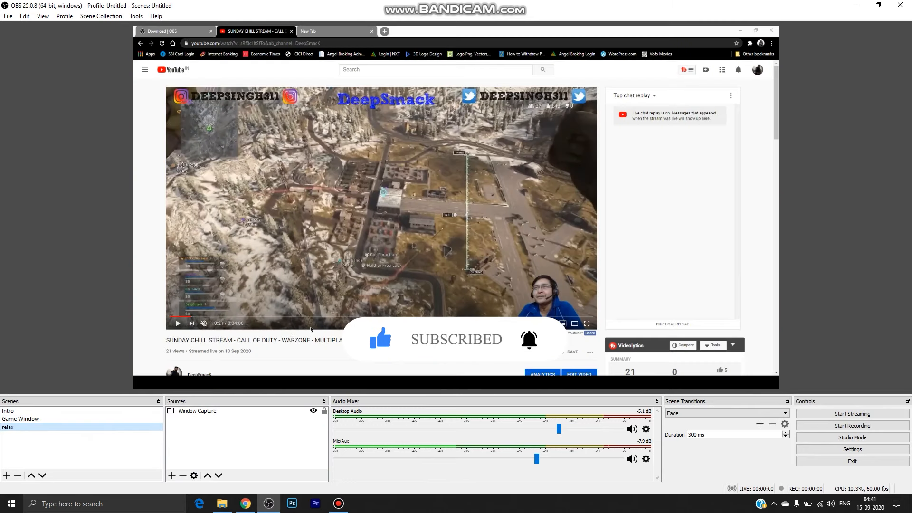
{"action": "right_click", "coordinate": [224, 434]}
{"action": "left_click", "coordinate": [261, 466]}
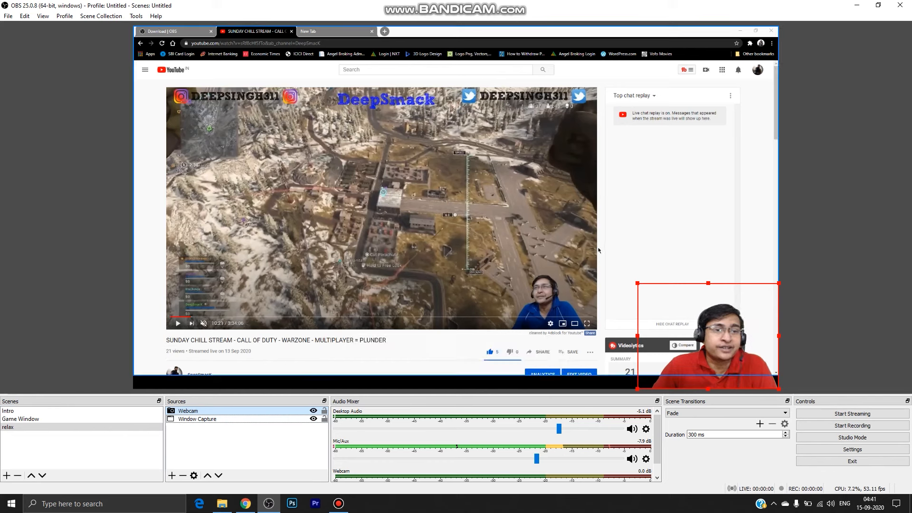
Enlarge the Window Capture source in the relax scene so that it fills the full canvas height.
{"action": "left_click", "coordinate": [626, 180]}
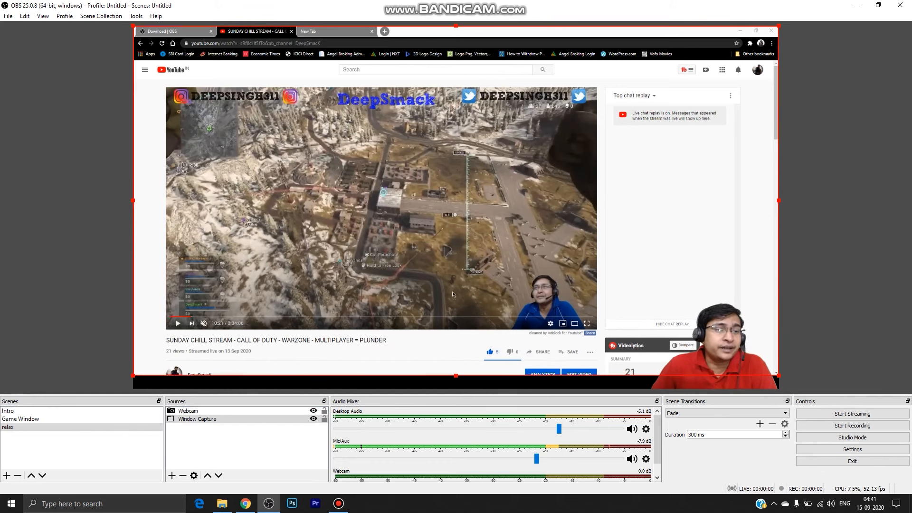
{"action": "key", "text": "ctrl+f"}
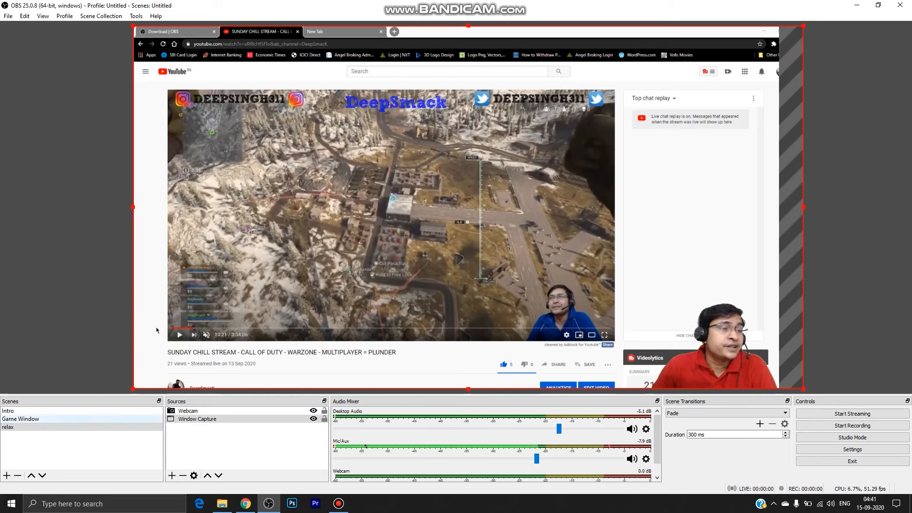
{"action": "left_click", "coordinate": [172, 475]}
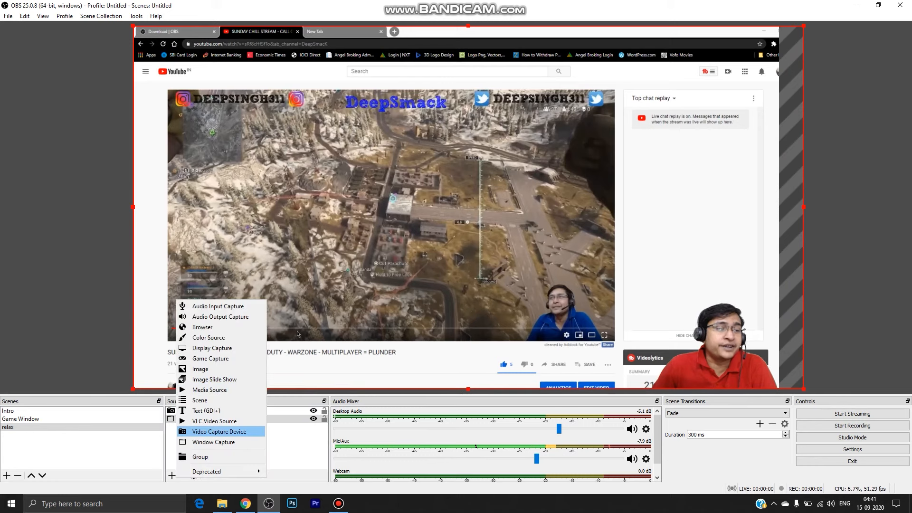
{"action": "left_click", "coordinate": [219, 432]}
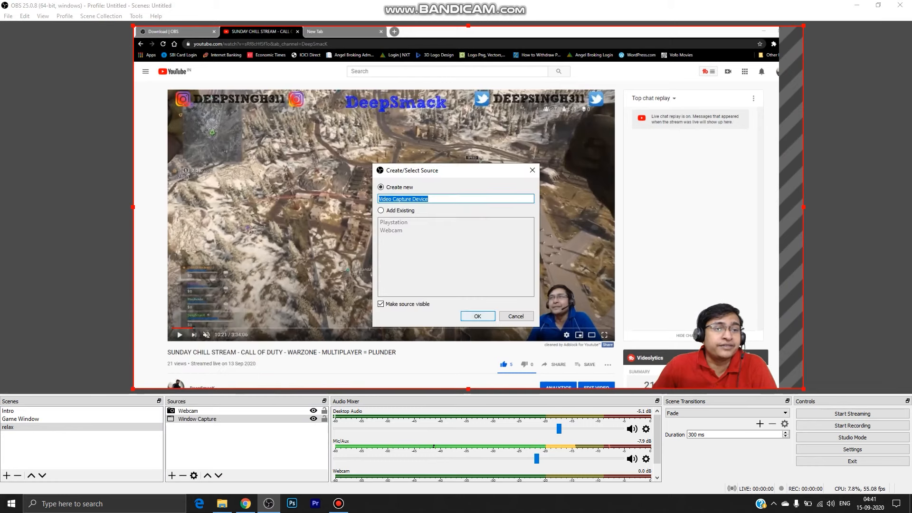
{"action": "key", "text": "Escape"}
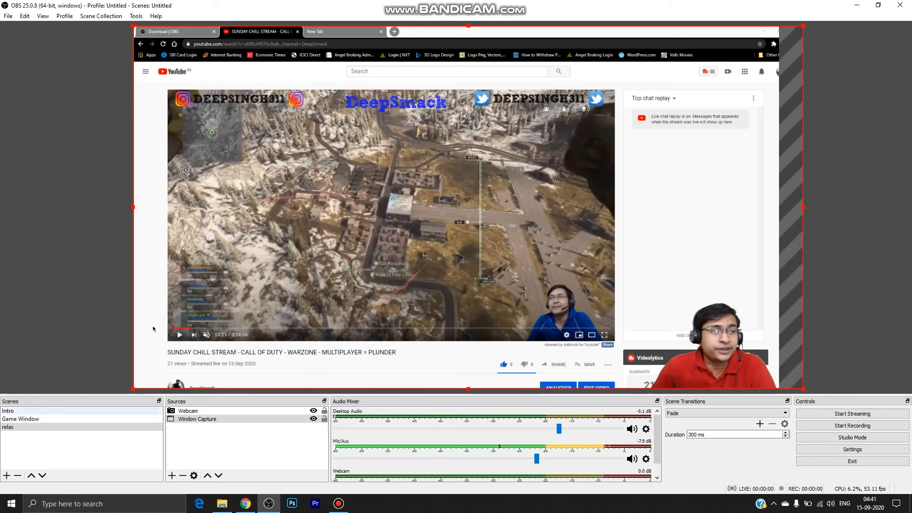
Switch back and forth between the Game Window and relax scenes to preview both.
{"action": "left_click", "coordinate": [21, 419]}
{"action": "left_click", "coordinate": [21, 427]}
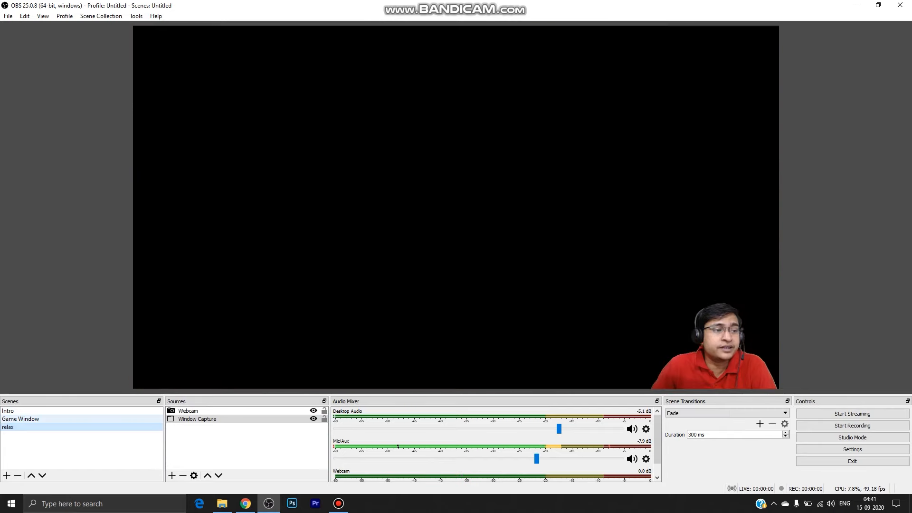
{"action": "left_click", "coordinate": [21, 419]}
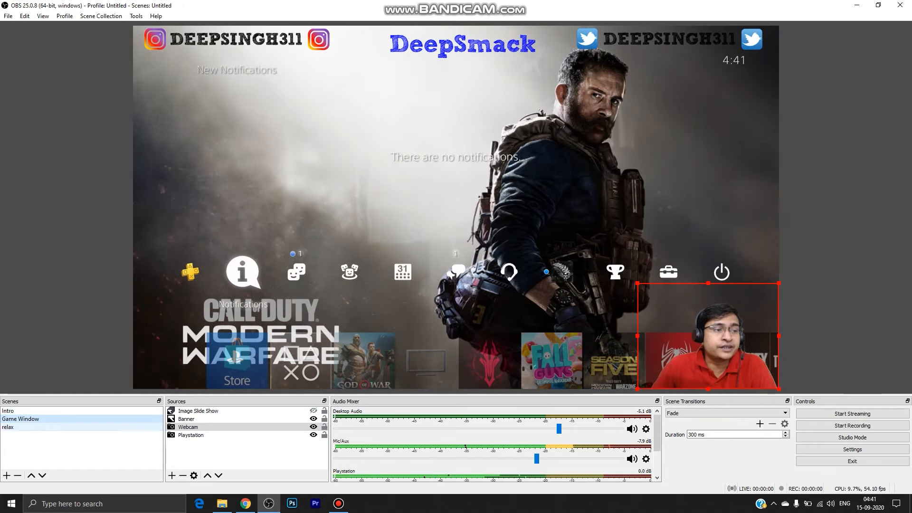
{"action": "left_click", "coordinate": [20, 427]}
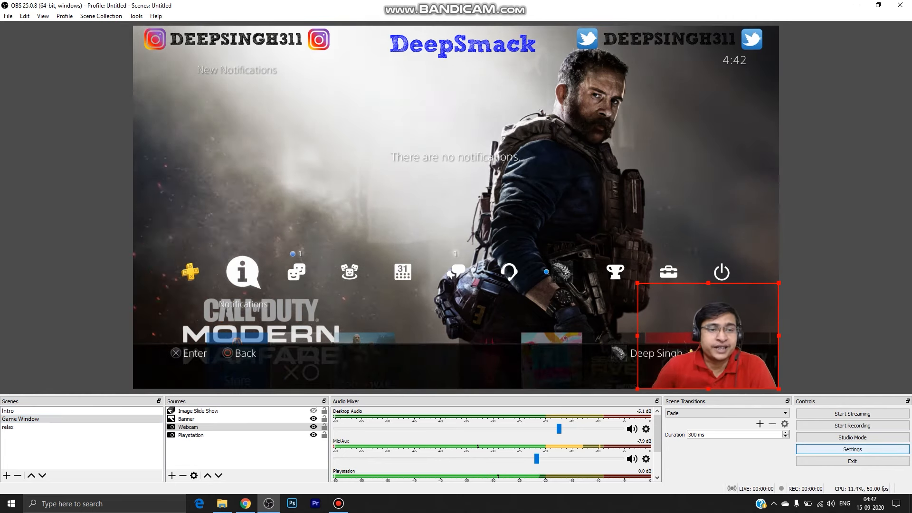
Open the OBS settings and examine the General options and the Stream service, server and stream key fields.
{"action": "left_click", "coordinate": [852, 449]}
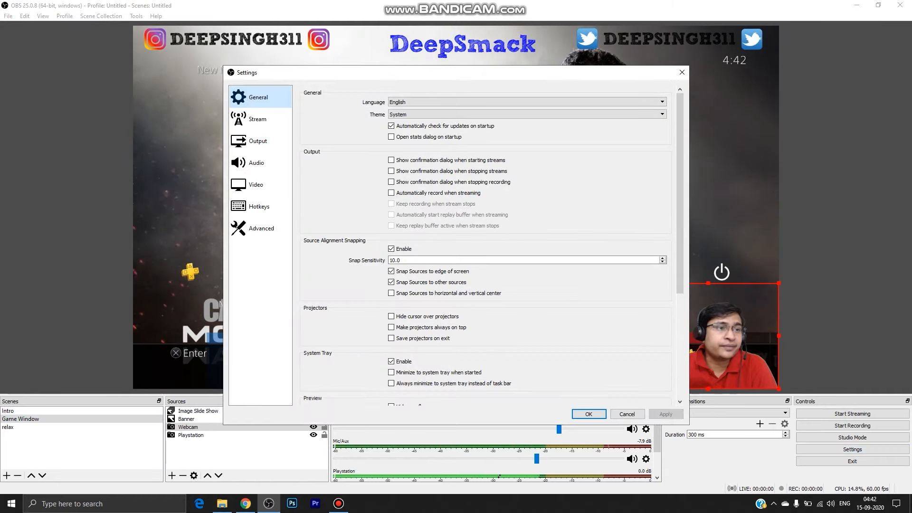
{"action": "left_click", "coordinate": [286, 118]}
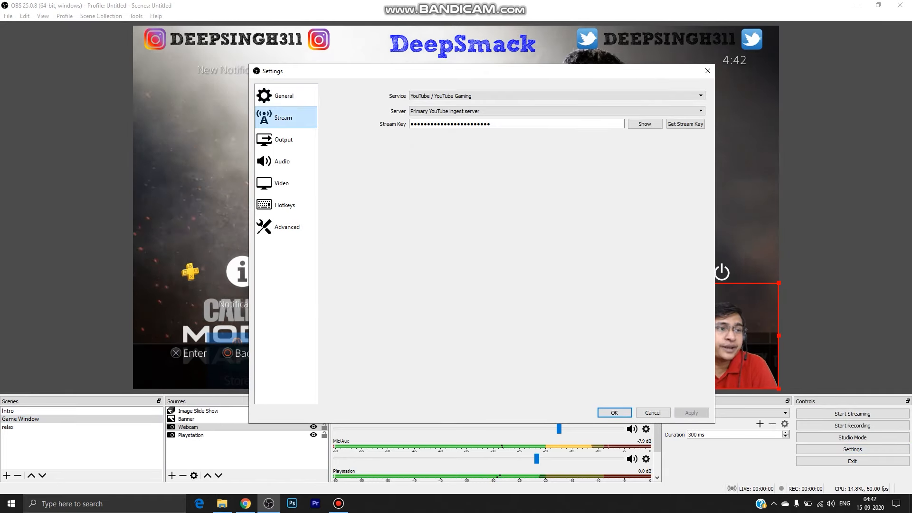
{"action": "left_click", "coordinate": [286, 96]}
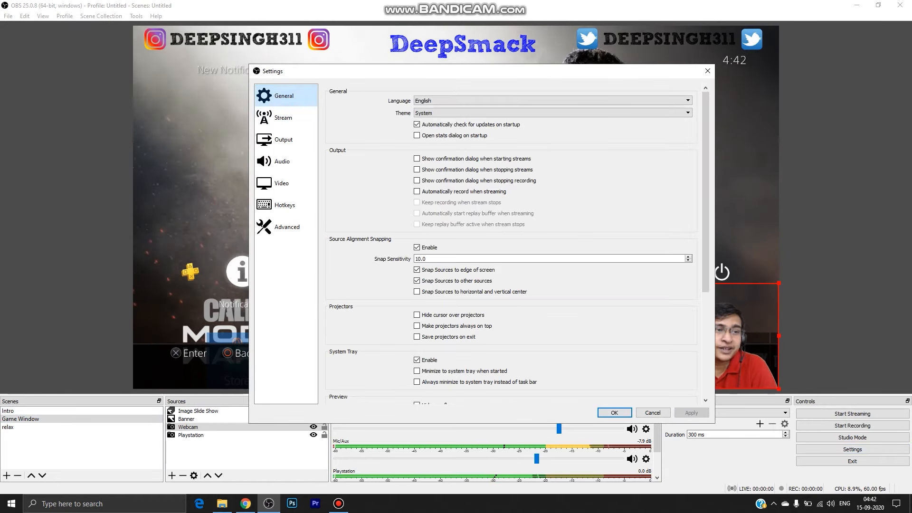
{"action": "scroll", "coordinate": [511, 243], "scroll_direction": "down", "scroll_amount": 6}
{"action": "scroll", "coordinate": [511, 243], "scroll_direction": "up", "scroll_amount": 6}
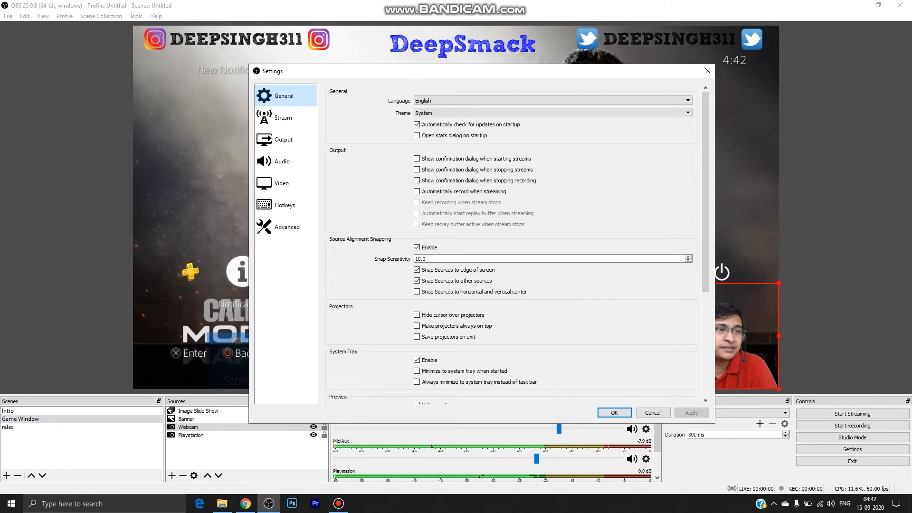
{"action": "left_click", "coordinate": [286, 117]}
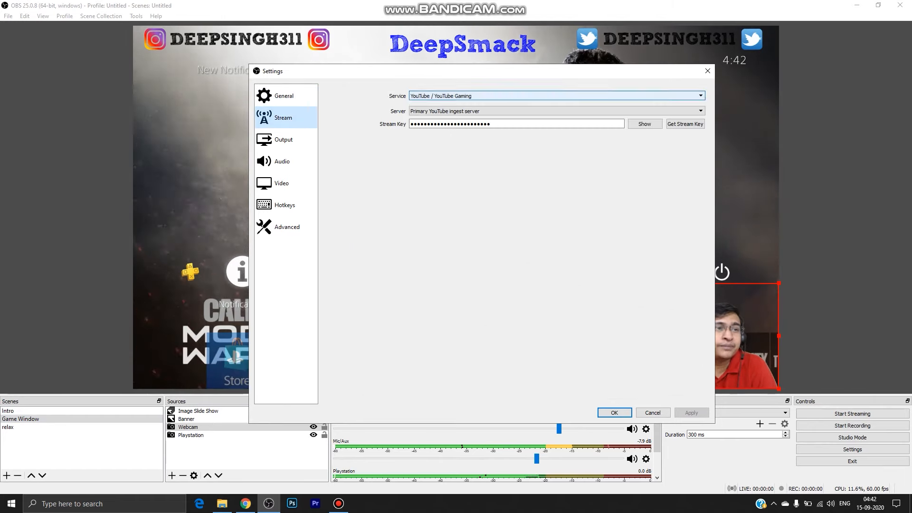
Select YouTube / YouTube Gaming as the streaming service, open its stream key page and accept the stream settings.
{"action": "left_click", "coordinate": [556, 95]}
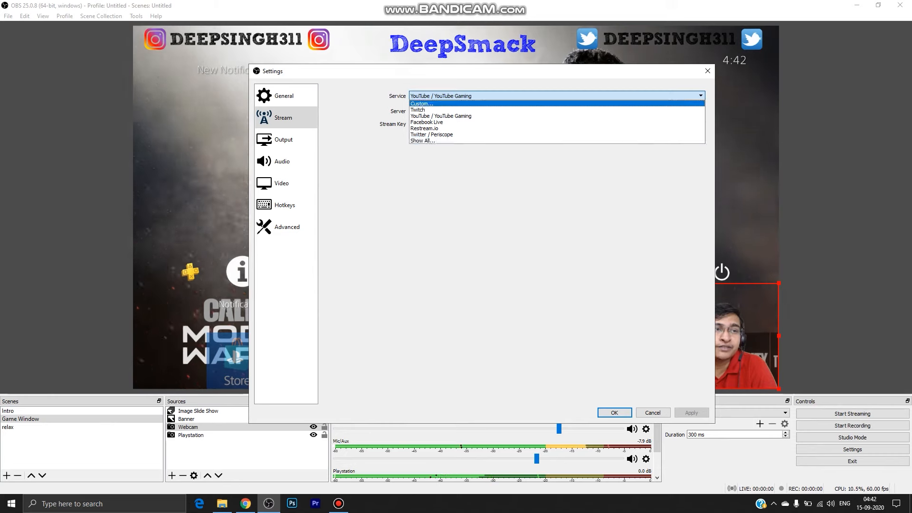
{"action": "left_click", "coordinate": [456, 116]}
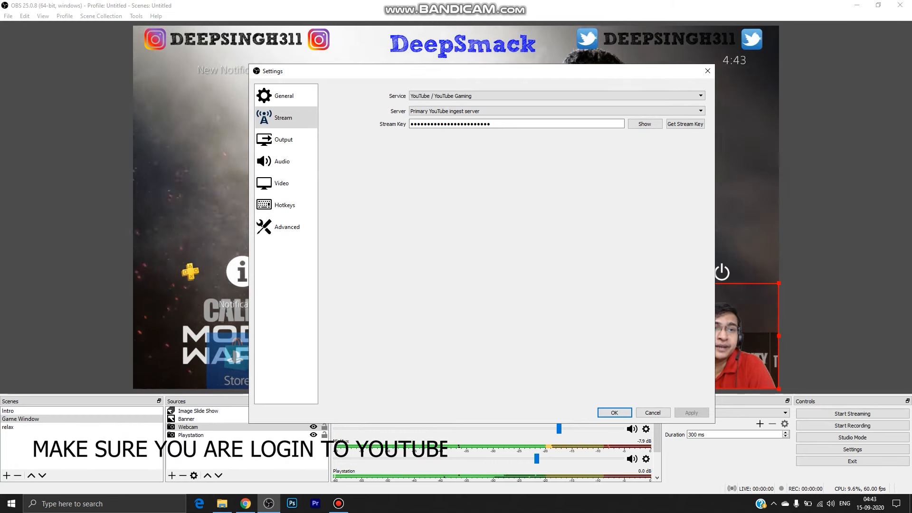
{"action": "left_click", "coordinate": [685, 124]}
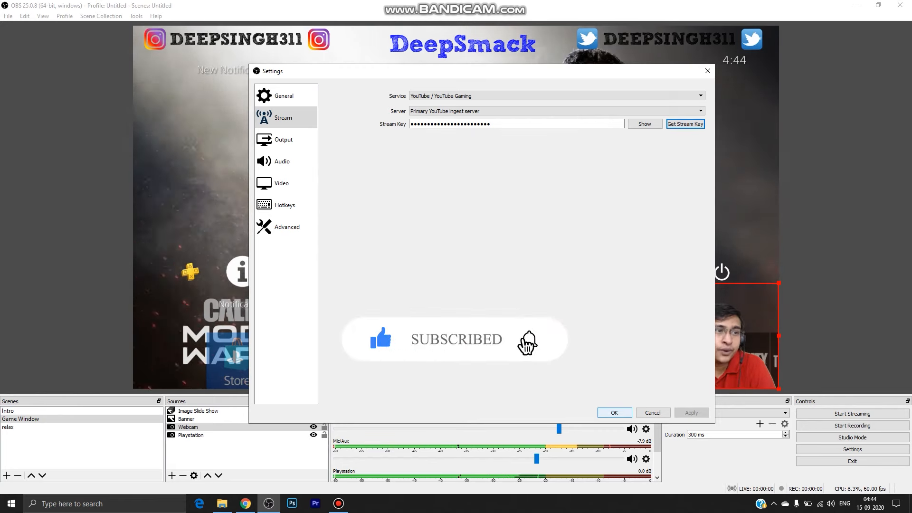
{"action": "left_click", "coordinate": [615, 412]}
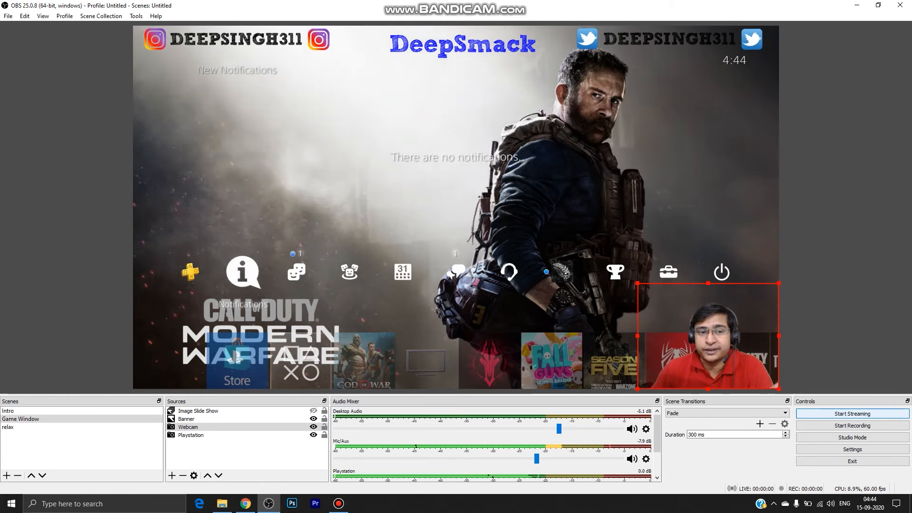
Reopen the settings, set the common FPS value to 60 for video and review the output resolution choices.
{"action": "left_click", "coordinate": [852, 449]}
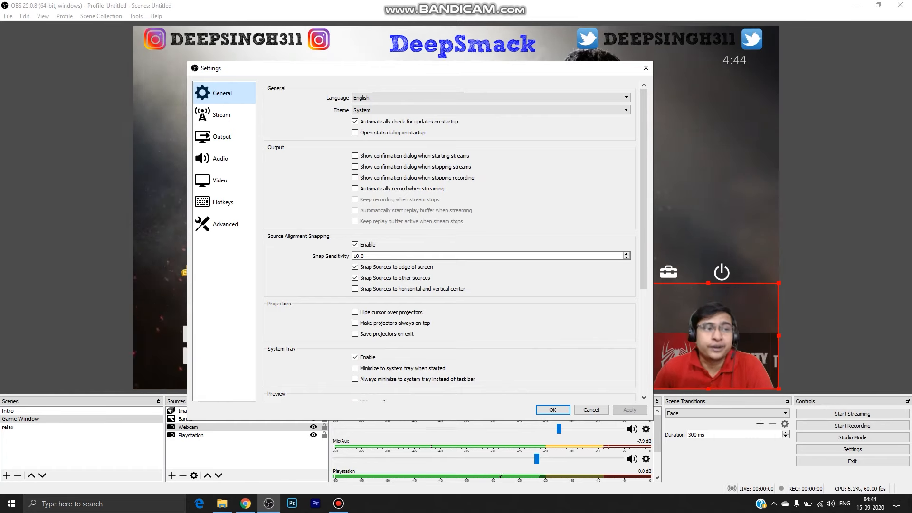
{"action": "left_click", "coordinate": [222, 115]}
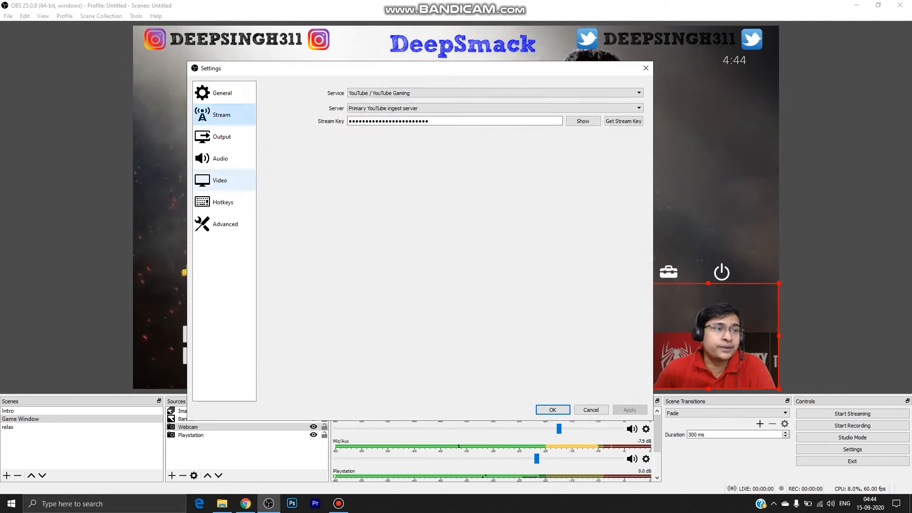
{"action": "left_click", "coordinate": [220, 181]}
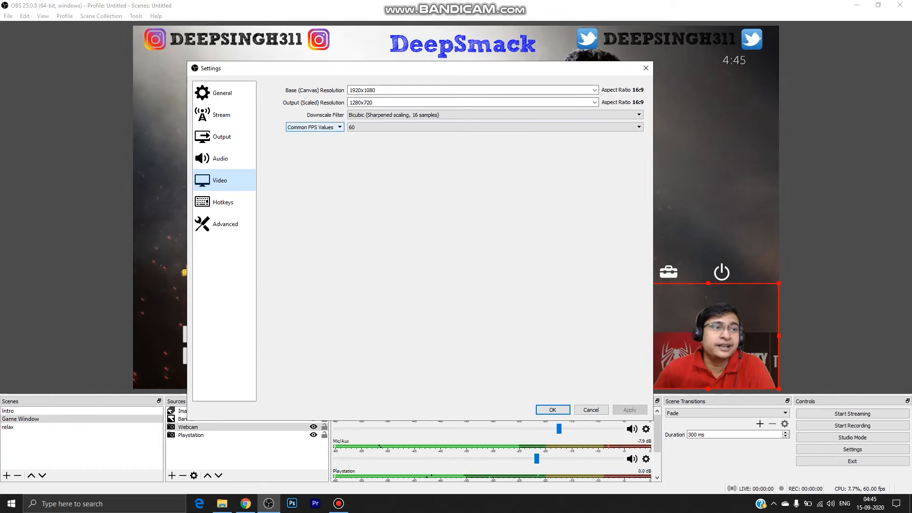
{"action": "left_click", "coordinate": [494, 127]}
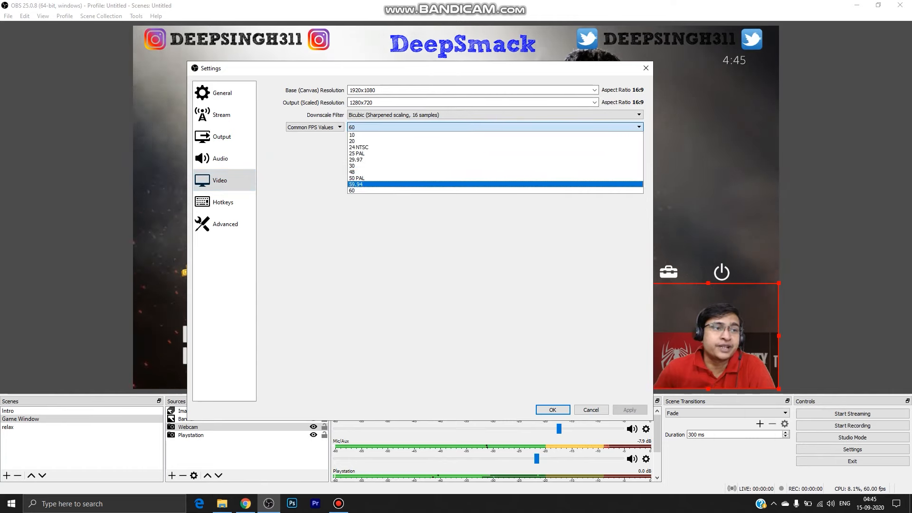
{"action": "left_click", "coordinate": [494, 191]}
{"action": "left_click", "coordinate": [494, 127]}
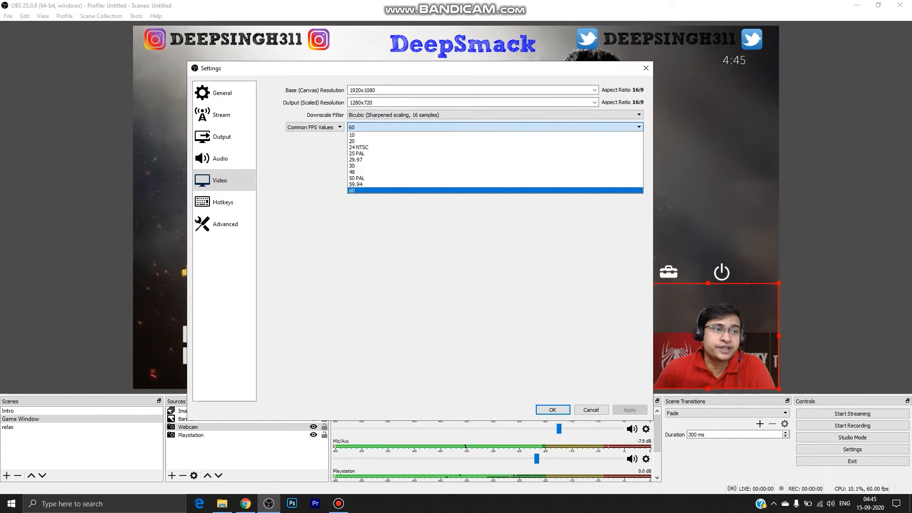
{"action": "left_click", "coordinate": [494, 191]}
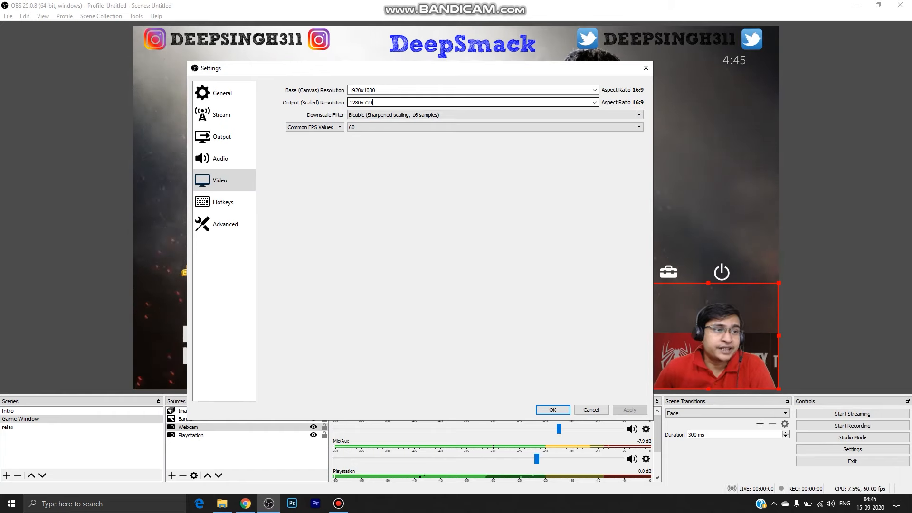
{"action": "left_click", "coordinate": [594, 102]}
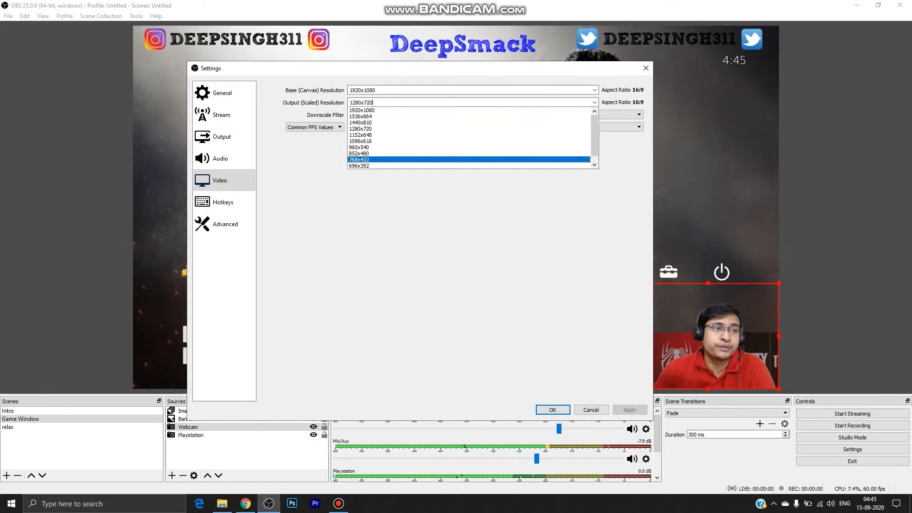
{"action": "key", "text": "Escape"}
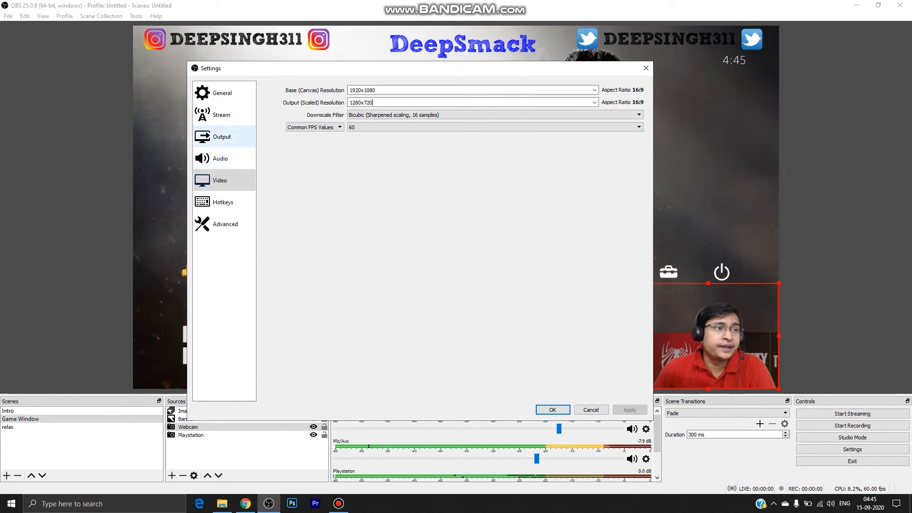
Set the output mode to Advanced for the streaming and recording output.
{"action": "left_click", "coordinate": [222, 136]}
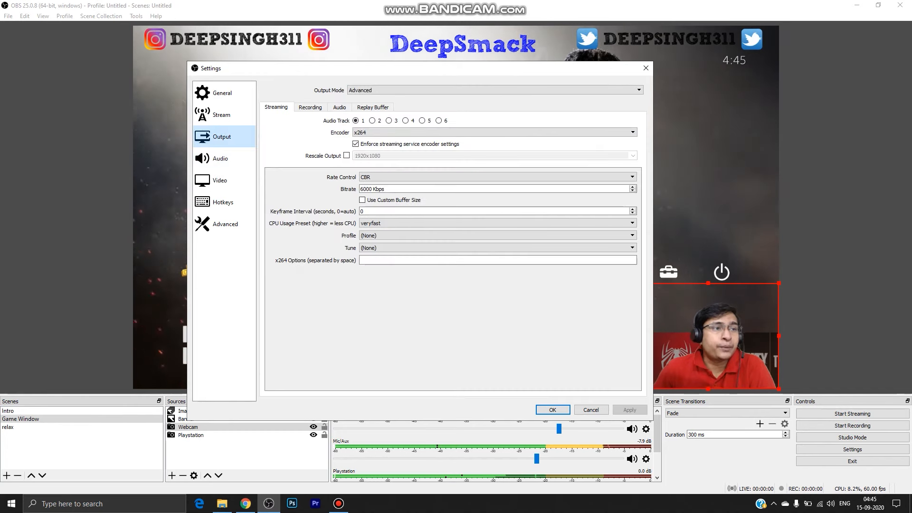
{"action": "left_click", "coordinate": [495, 91]}
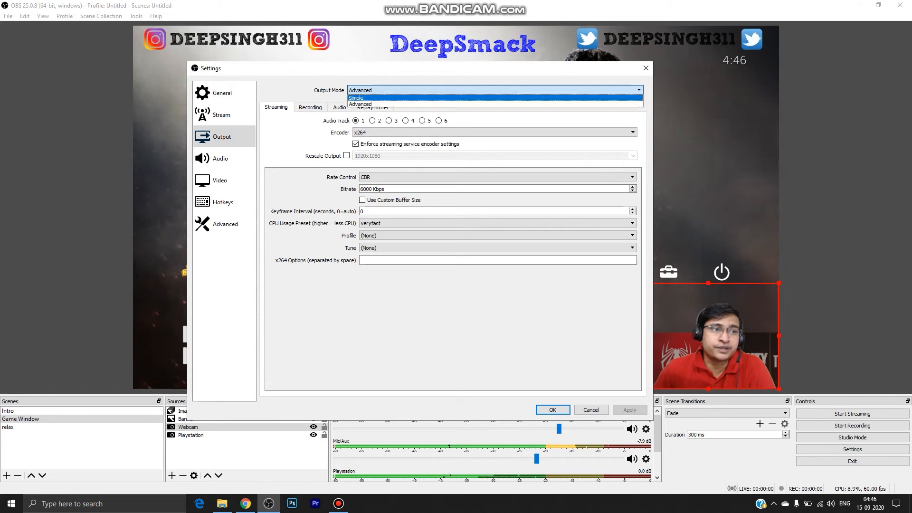
{"action": "left_click", "coordinate": [361, 104]}
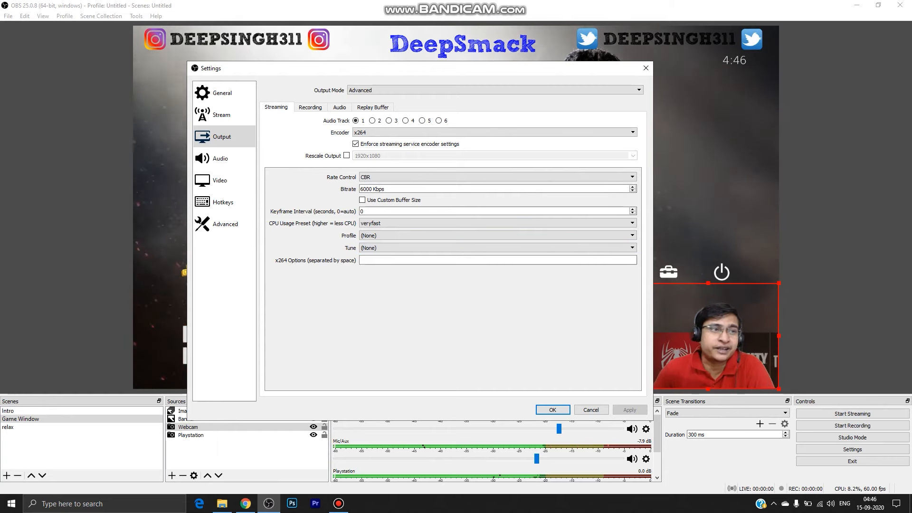
Examine the recording output settings and the encoders offered for recording.
{"action": "left_click", "coordinate": [310, 107]}
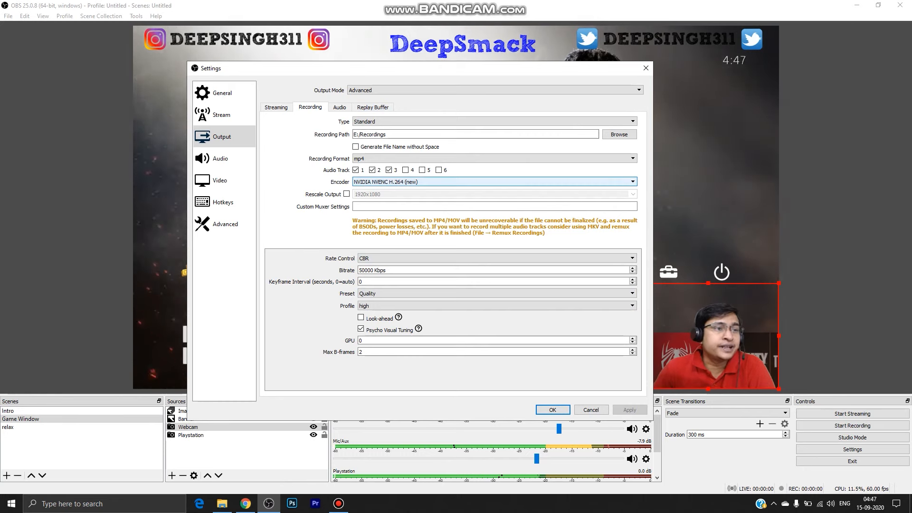
{"action": "left_click", "coordinate": [494, 182]}
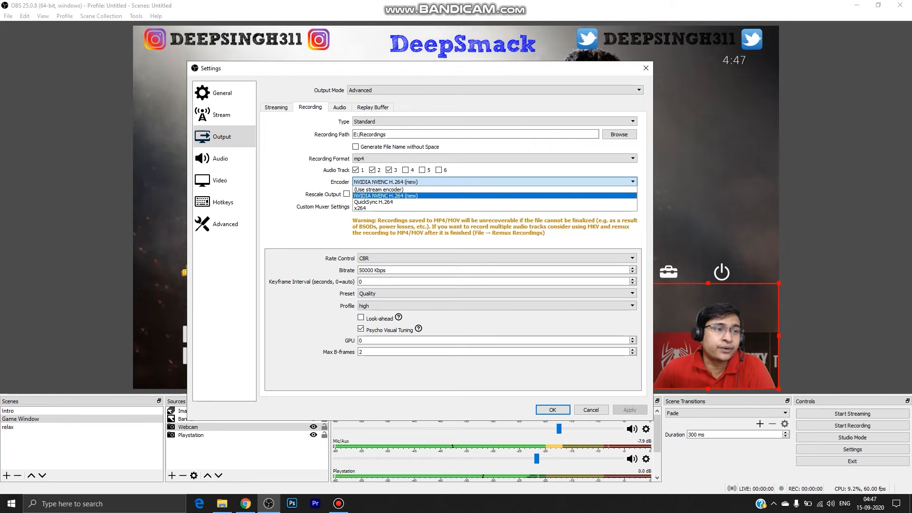
{"action": "left_click", "coordinate": [495, 181]}
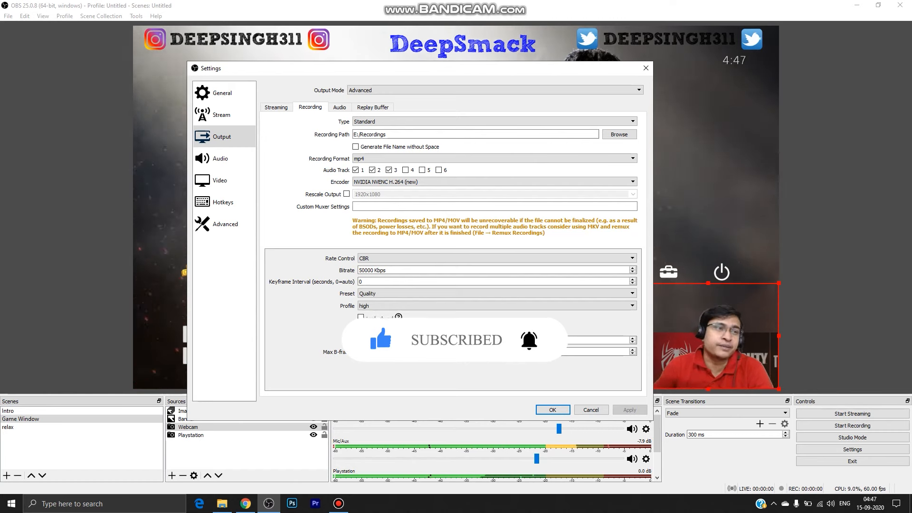
Set the audio sample rate to 48 kHz with Stereo channels, accept the settings and restart the program.
{"action": "left_click", "coordinate": [225, 159]}
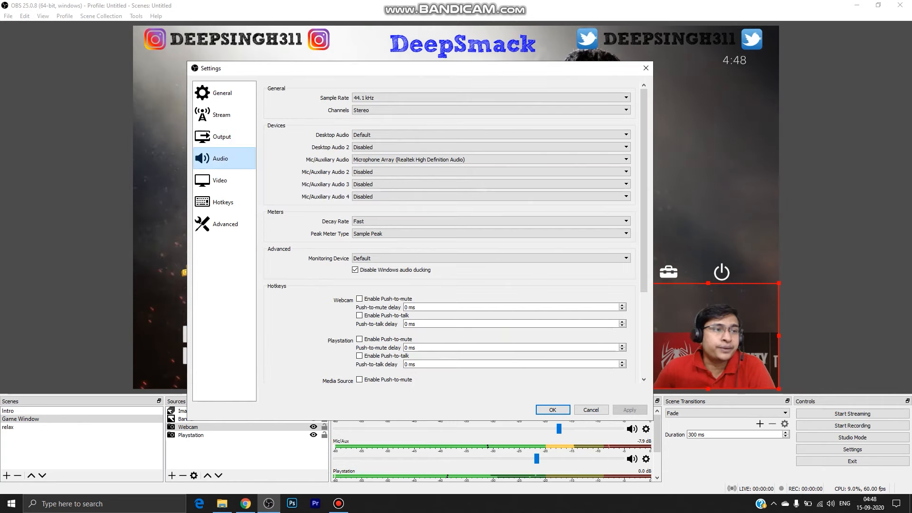
{"action": "left_click", "coordinate": [492, 98]}
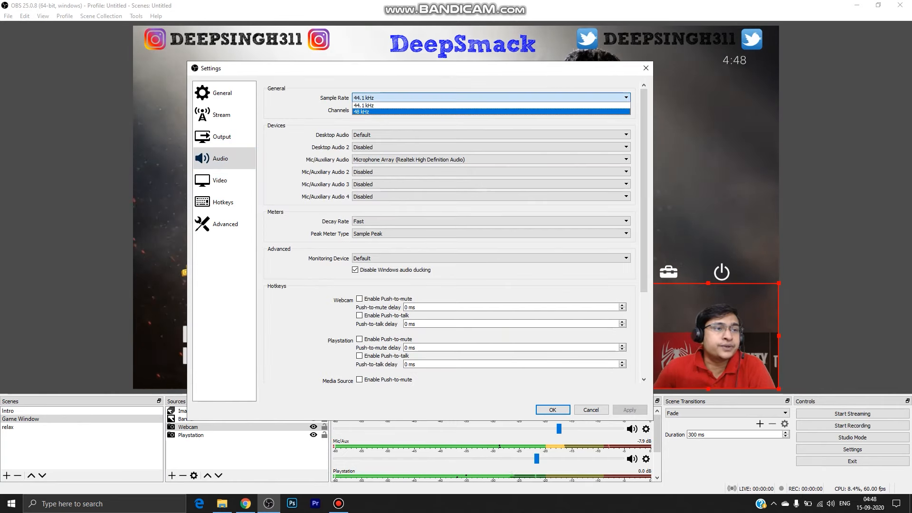
{"action": "left_click", "coordinate": [491, 112]}
{"action": "left_click", "coordinate": [491, 110]}
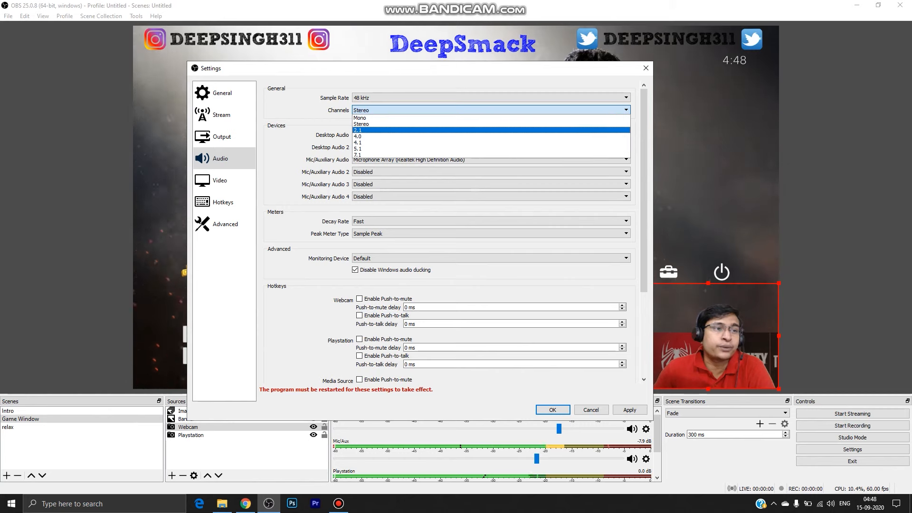
{"action": "left_click", "coordinate": [380, 124]}
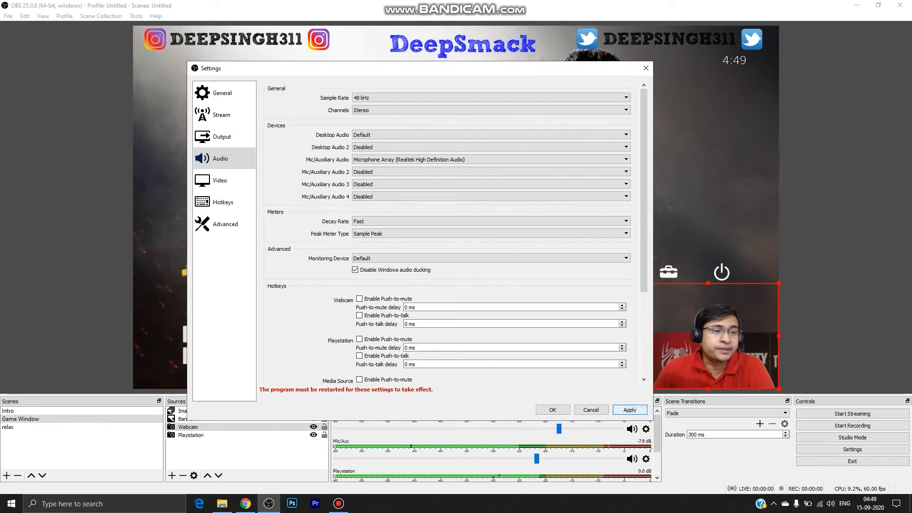
{"action": "left_click", "coordinate": [552, 409]}
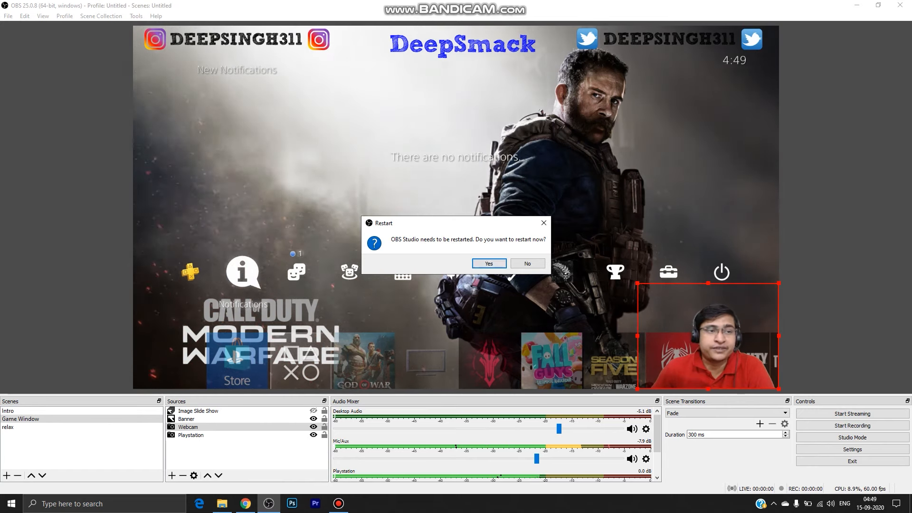
{"action": "left_click", "coordinate": [489, 264]}
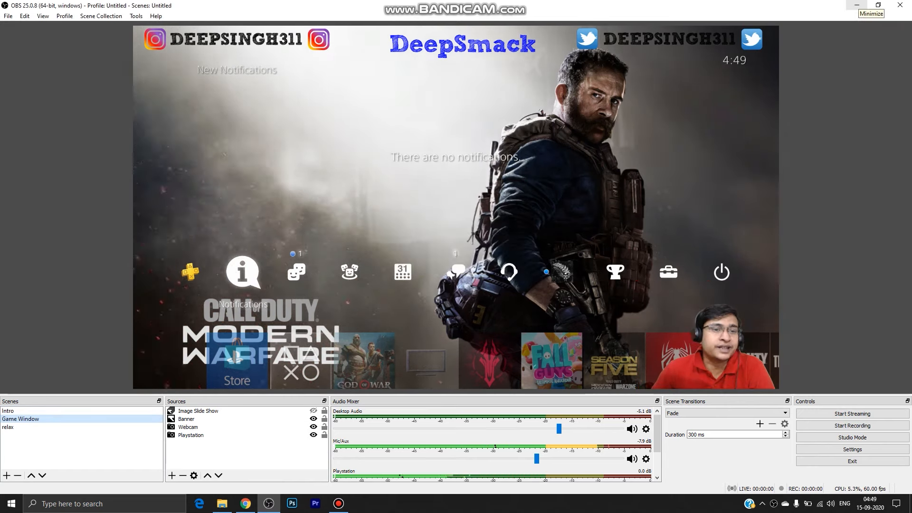
Make the Image Slide Show source visible in the Game Window scene.
{"action": "left_click", "coordinate": [313, 411]}
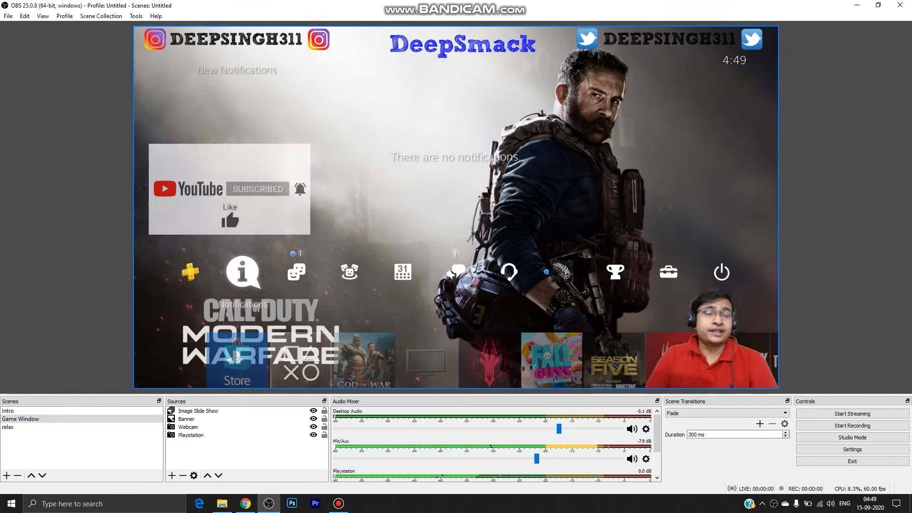